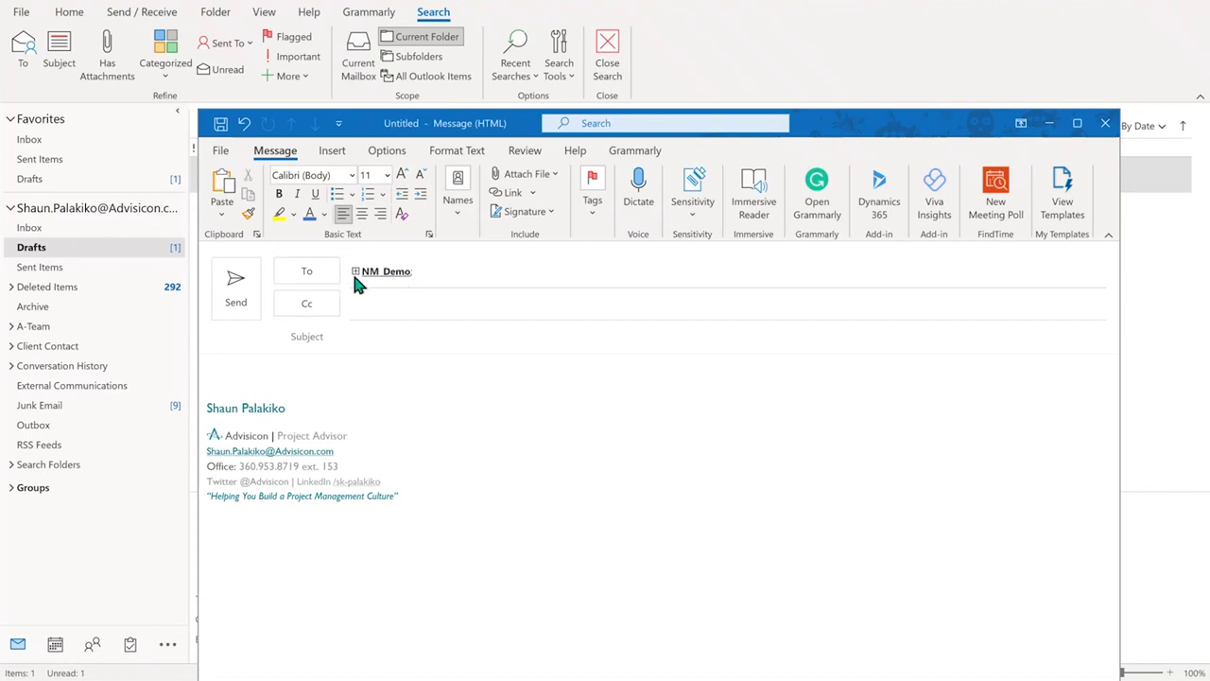
Try expanding the NM_Demo recipient list in the message and view the group's full contact card, including its files.
click(359, 277)
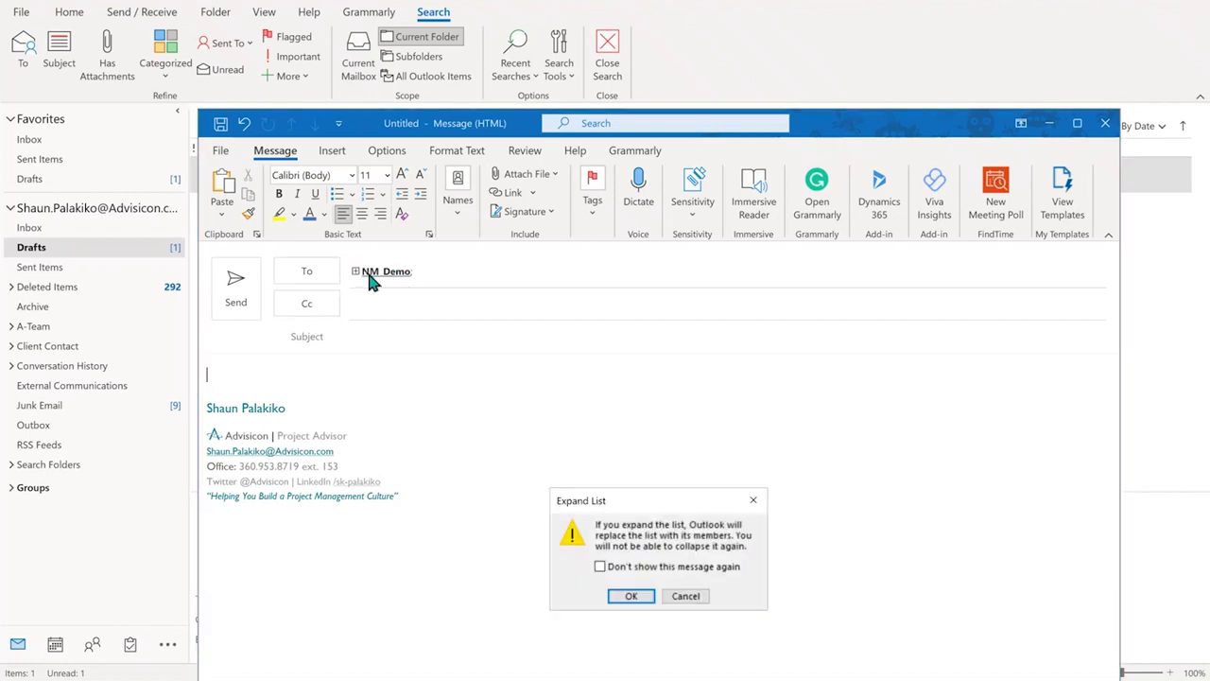
click(693, 597)
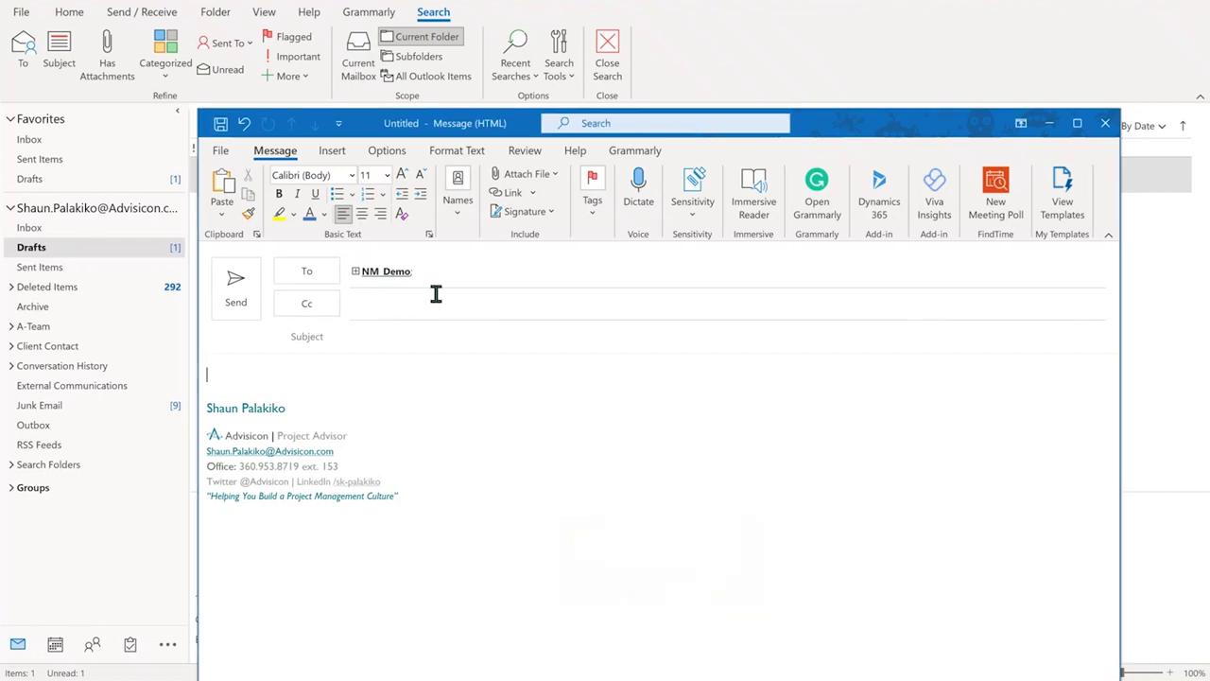
mouse_move(387, 271)
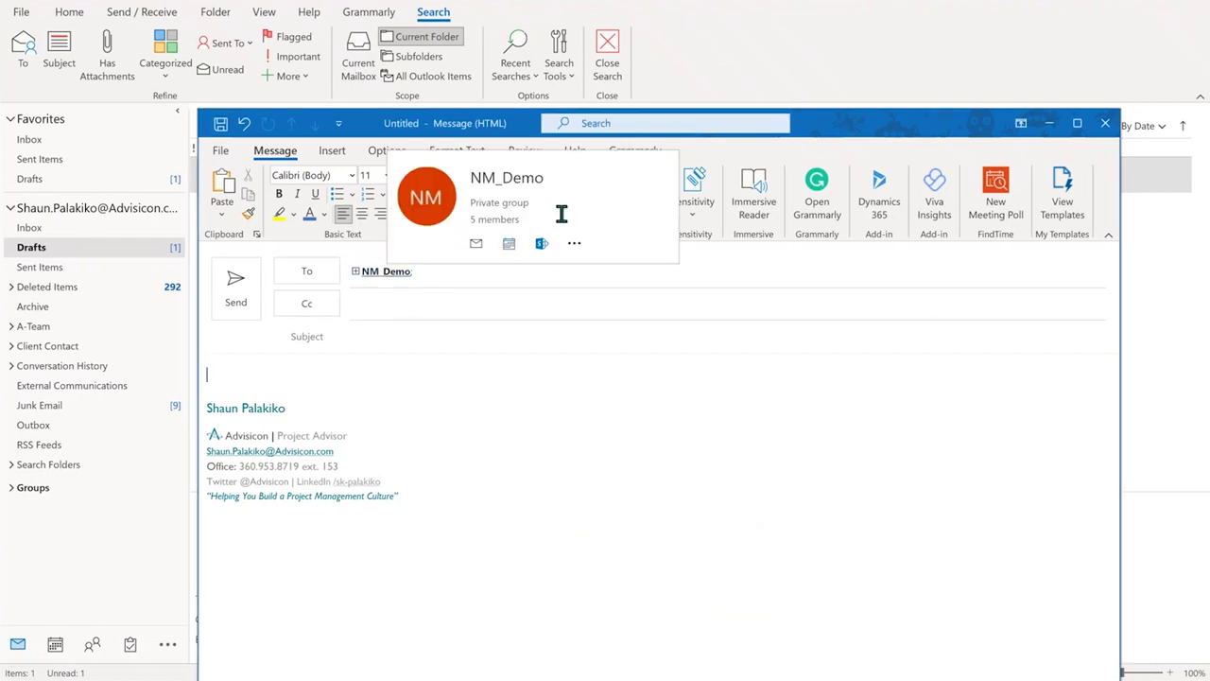
click(507, 205)
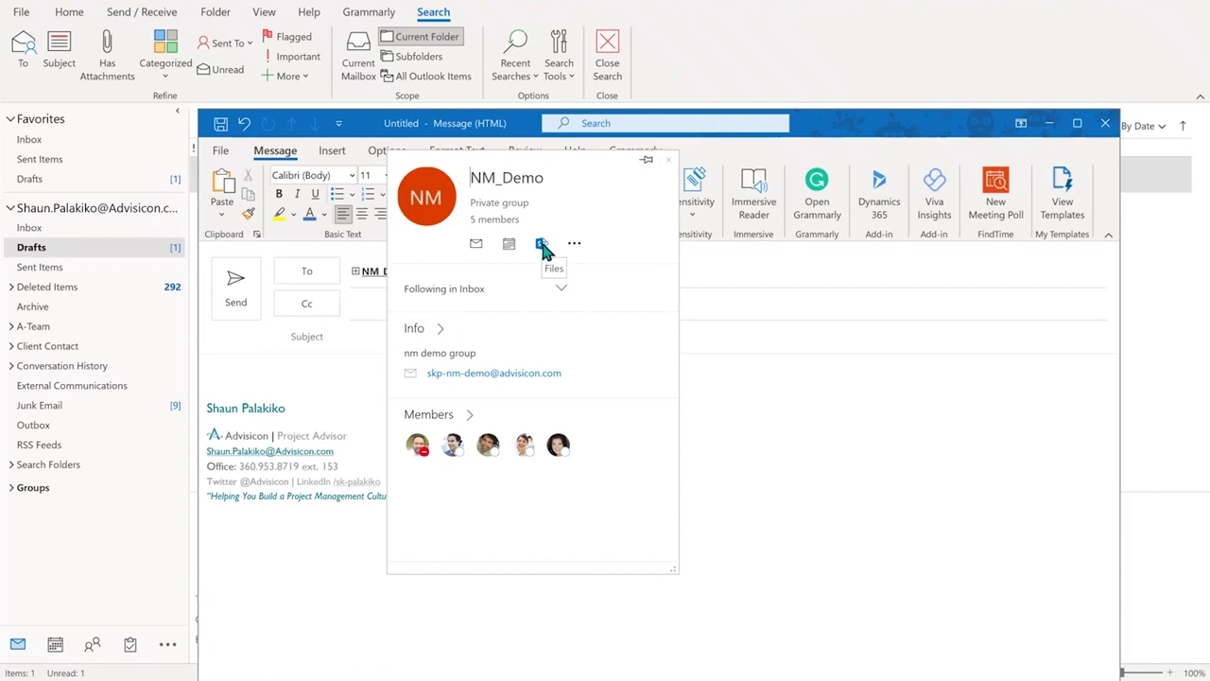
click(540, 243)
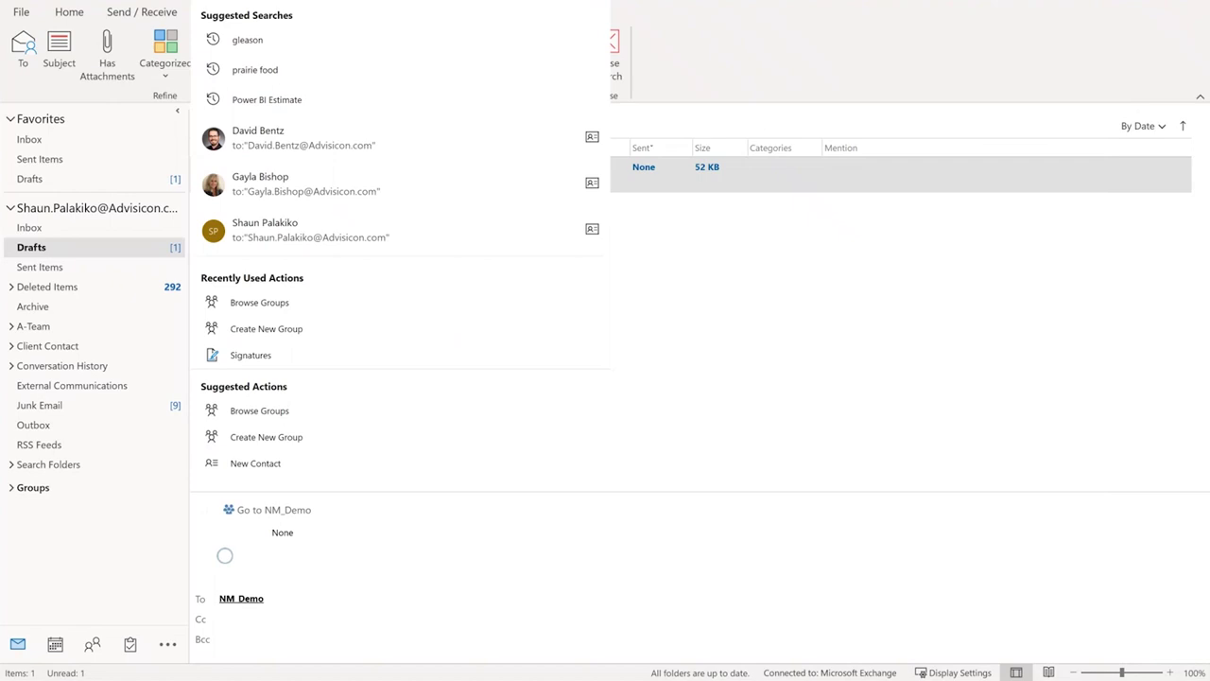
text(bros)
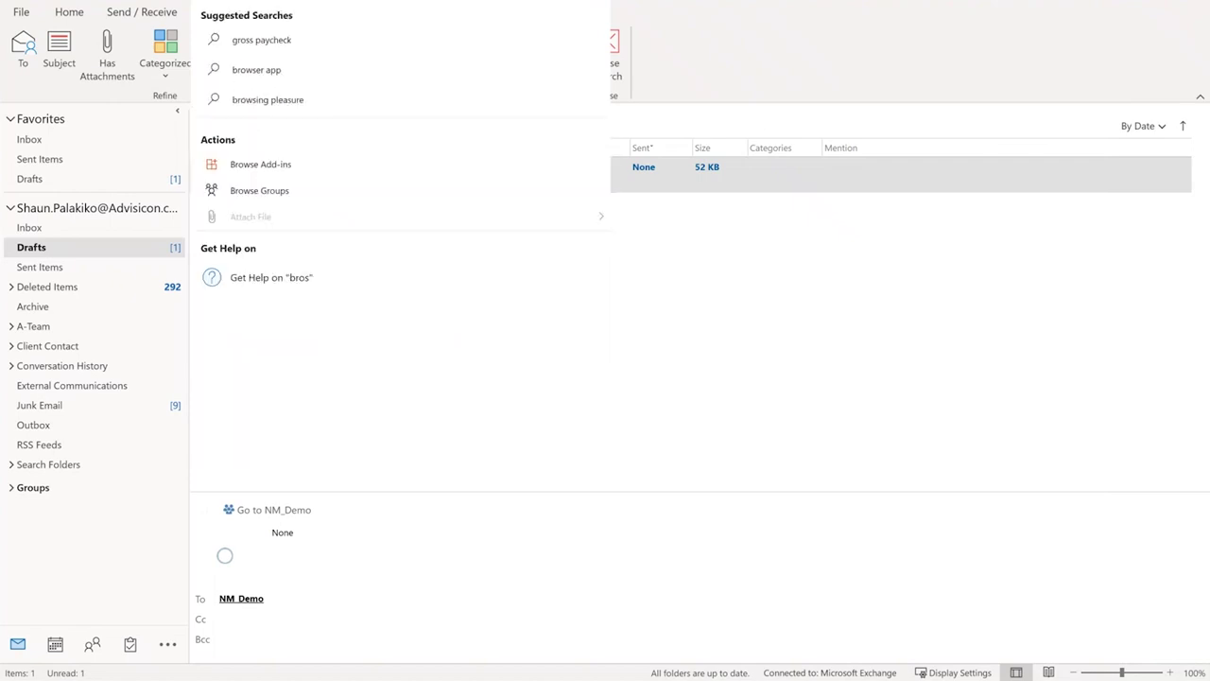
key(BackSpace)
text(wse)
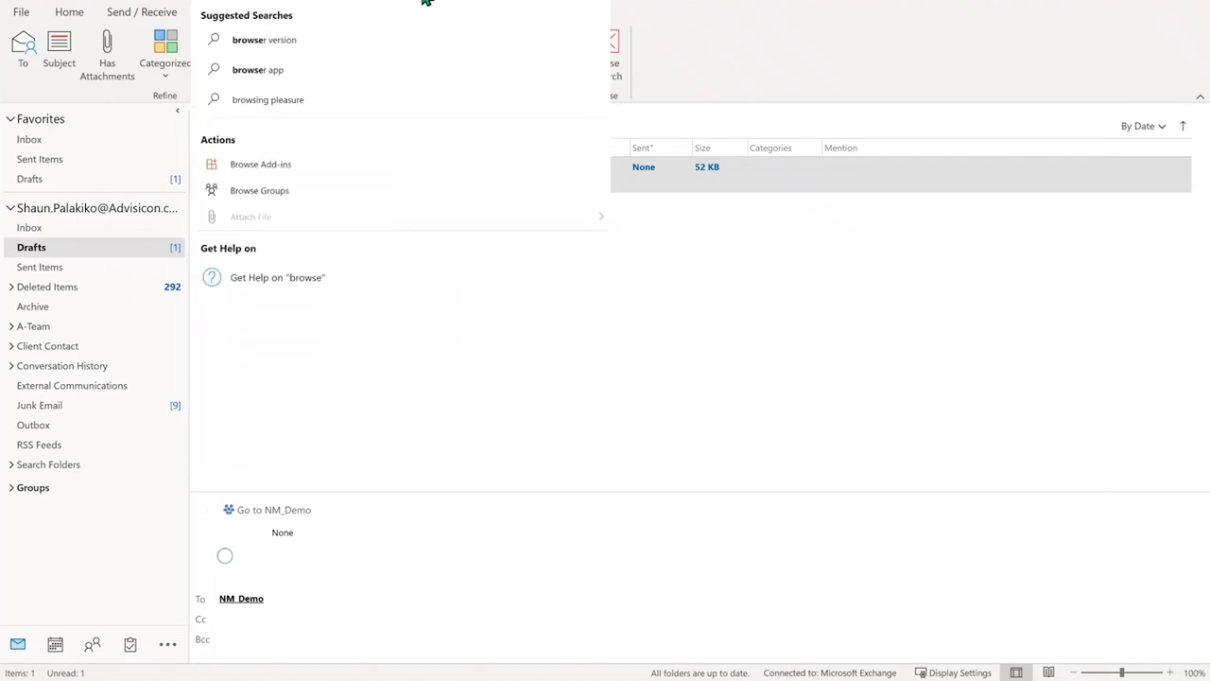
key(BackSpace)
key(BackSpace)
key(BackSpace)
key(BackSpace)
key(BackSpace)
key(BackSpace)
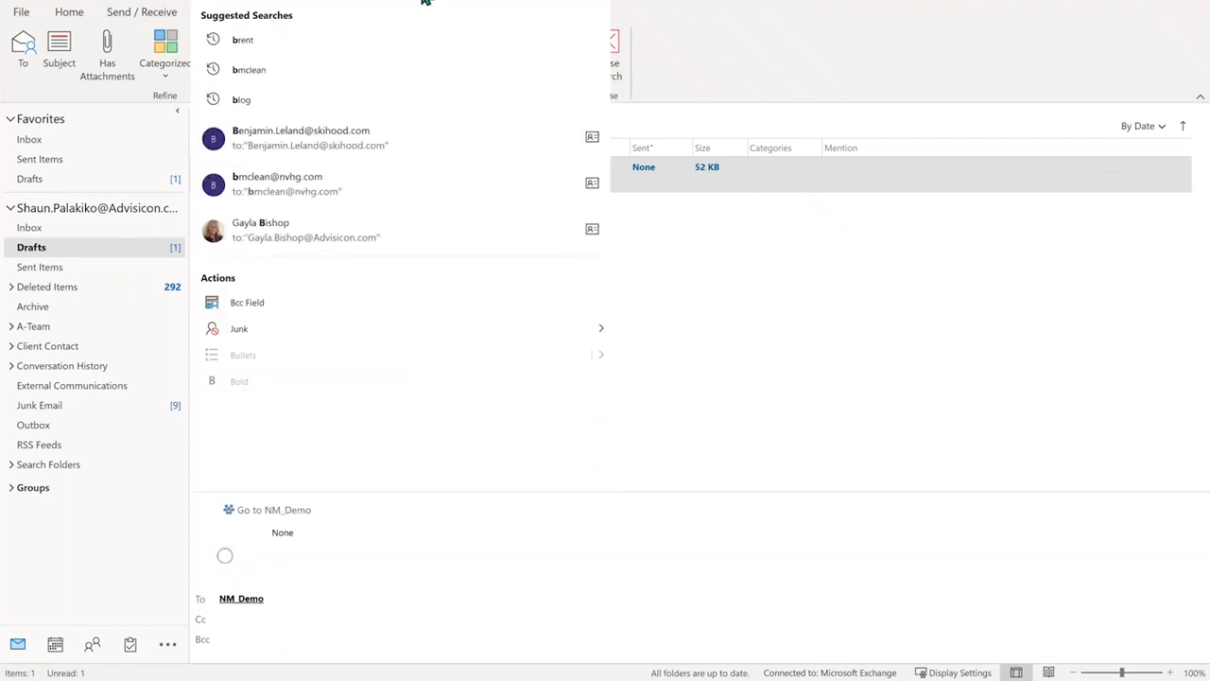
Find the Browse Groups command by searching for "group", and open the NM_Demo group's details by searching groups for "nm".
text(group)
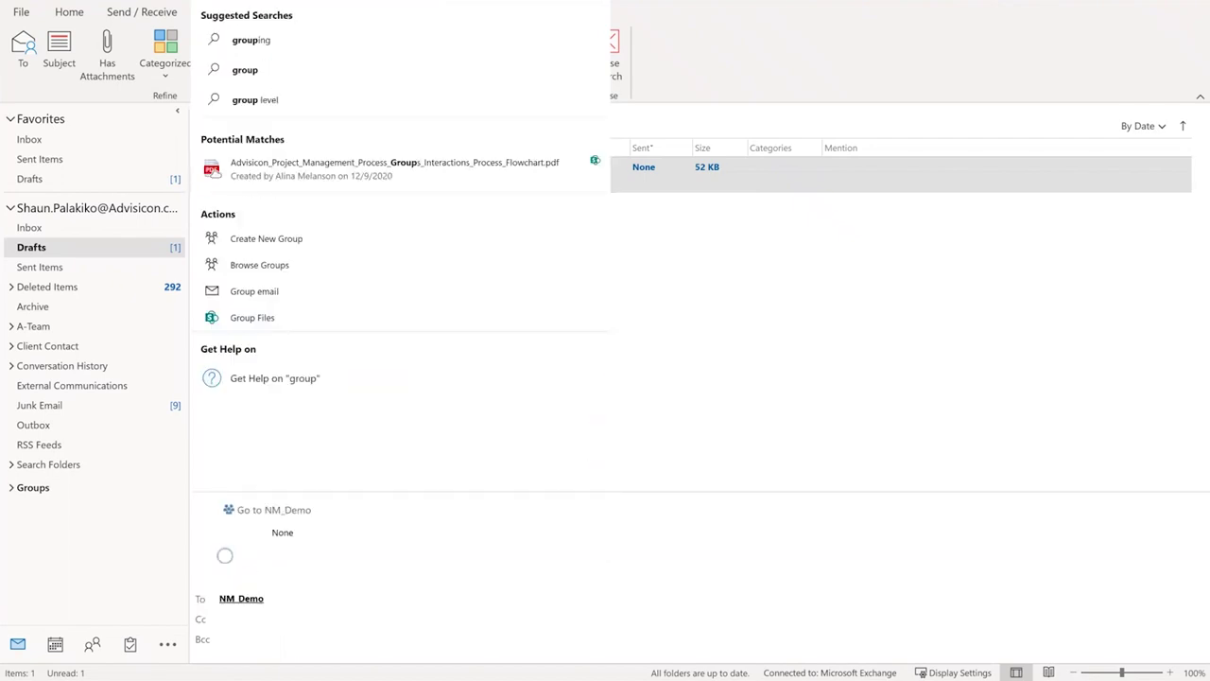
click(328, 276)
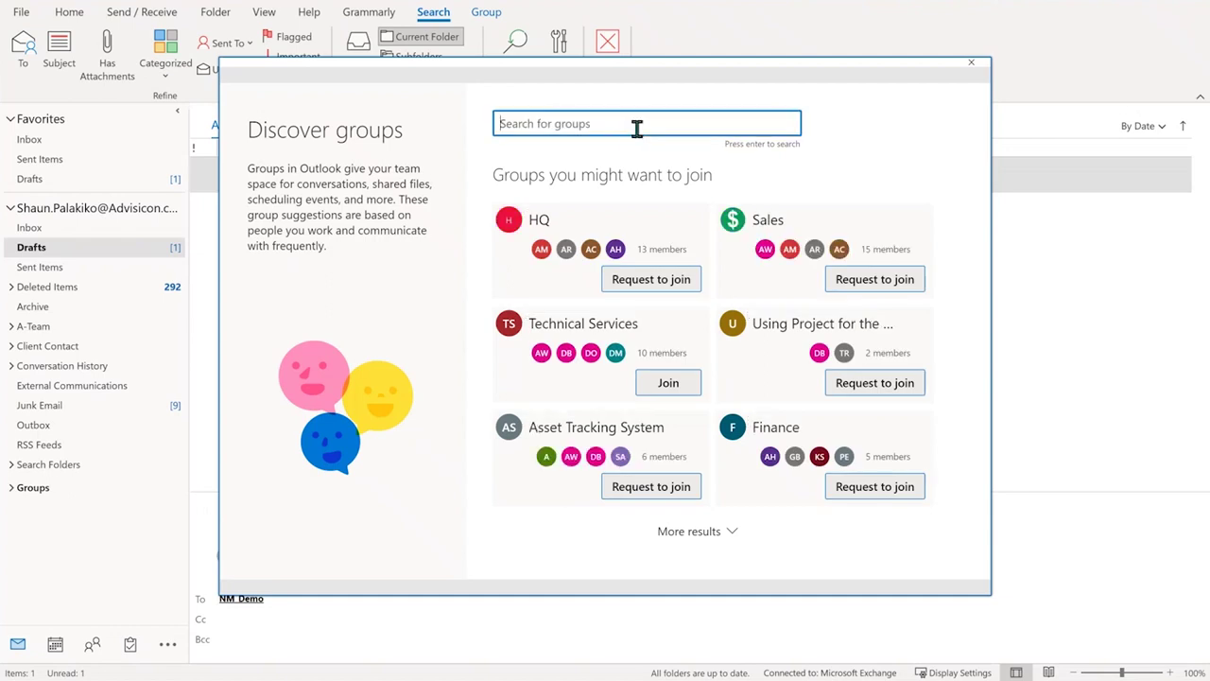
text(nm)
key(Return)
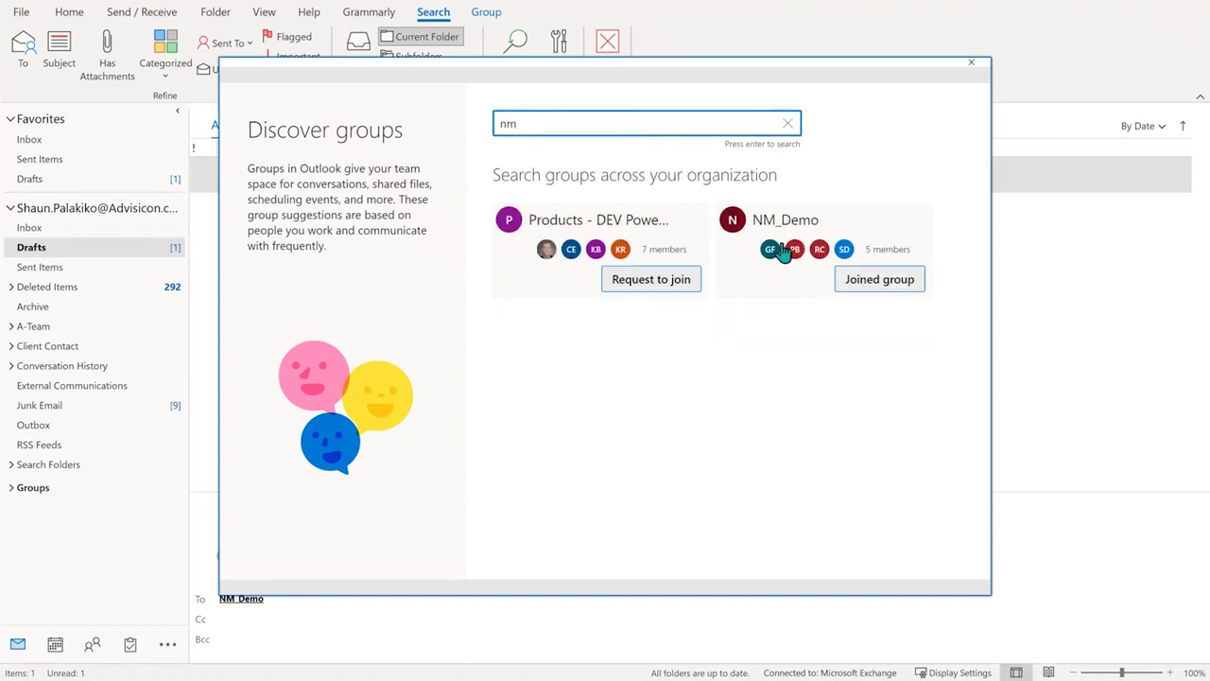
click(765, 224)
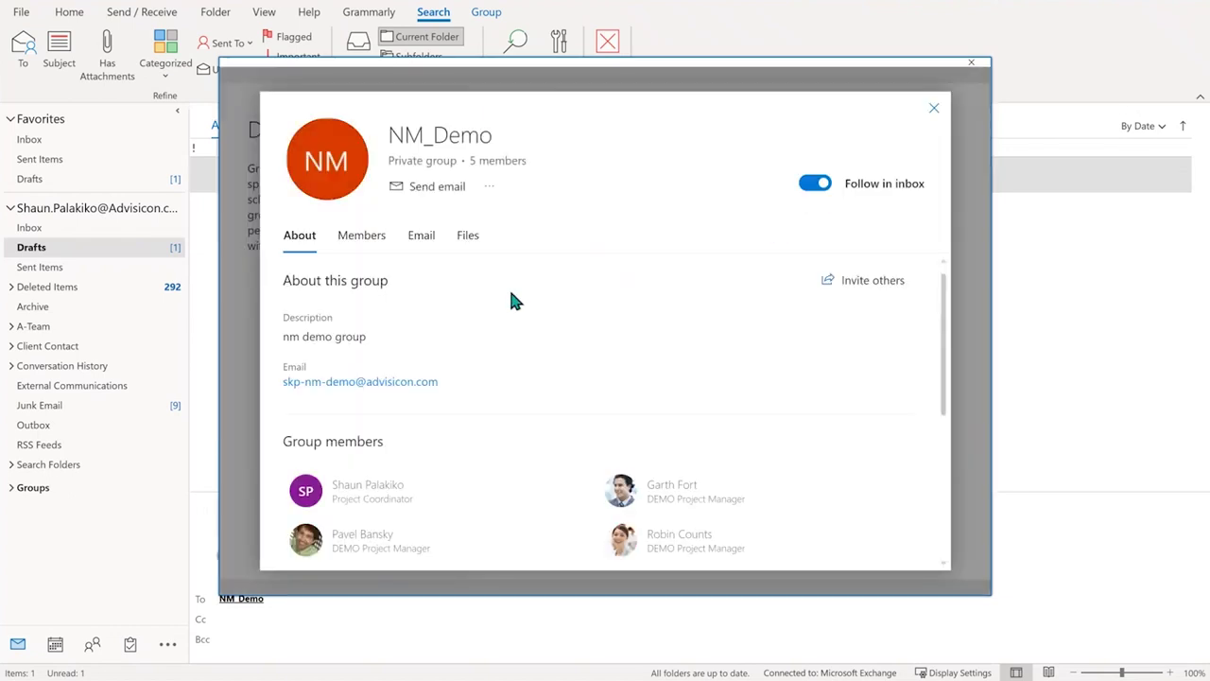
Review the NM_Demo group's members, member role options, recent email and files, and close the group windows.
click(363, 244)
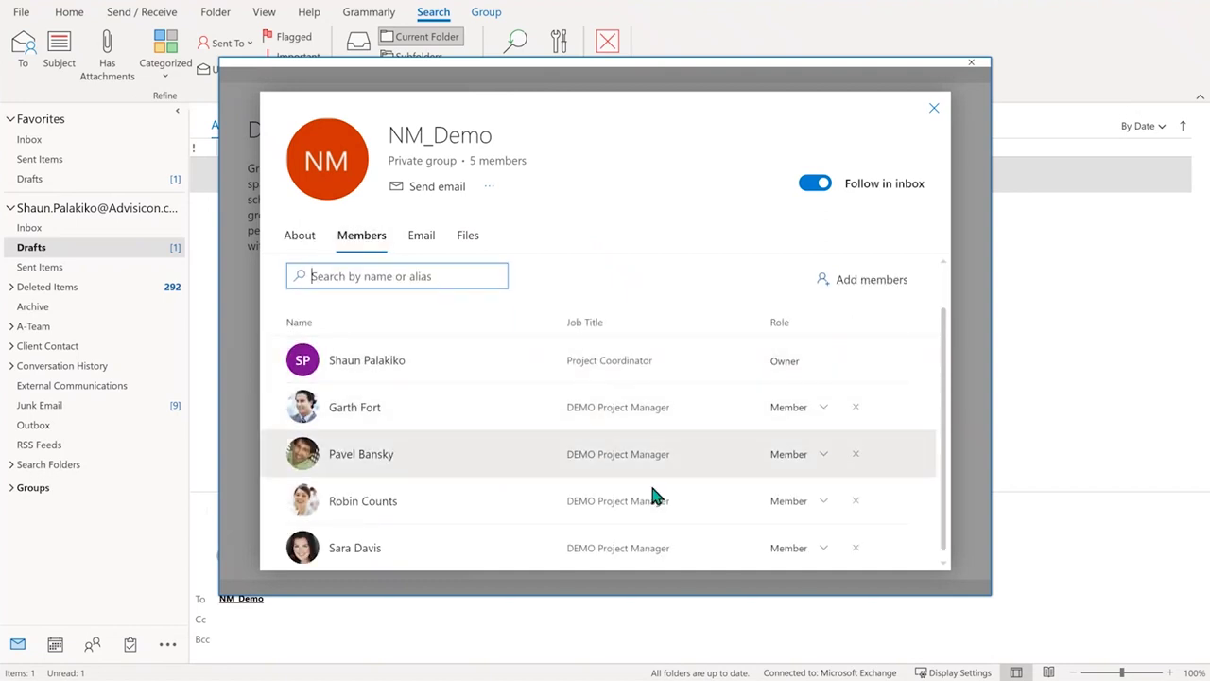
click(828, 409)
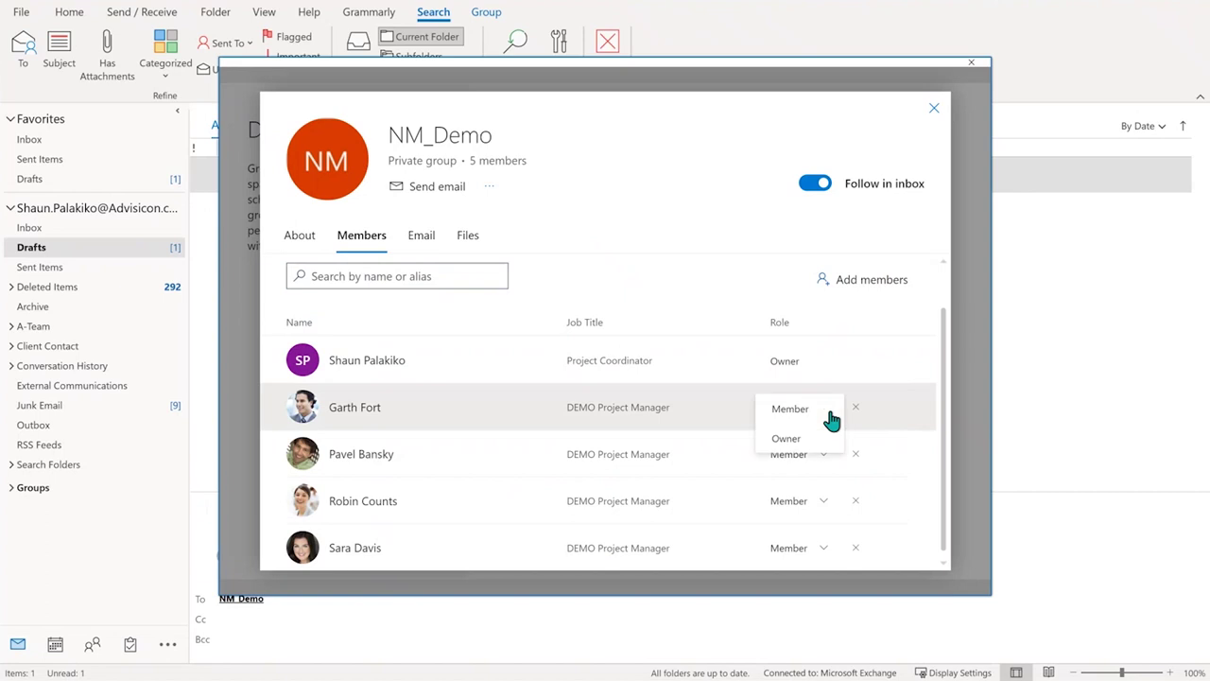
click(832, 406)
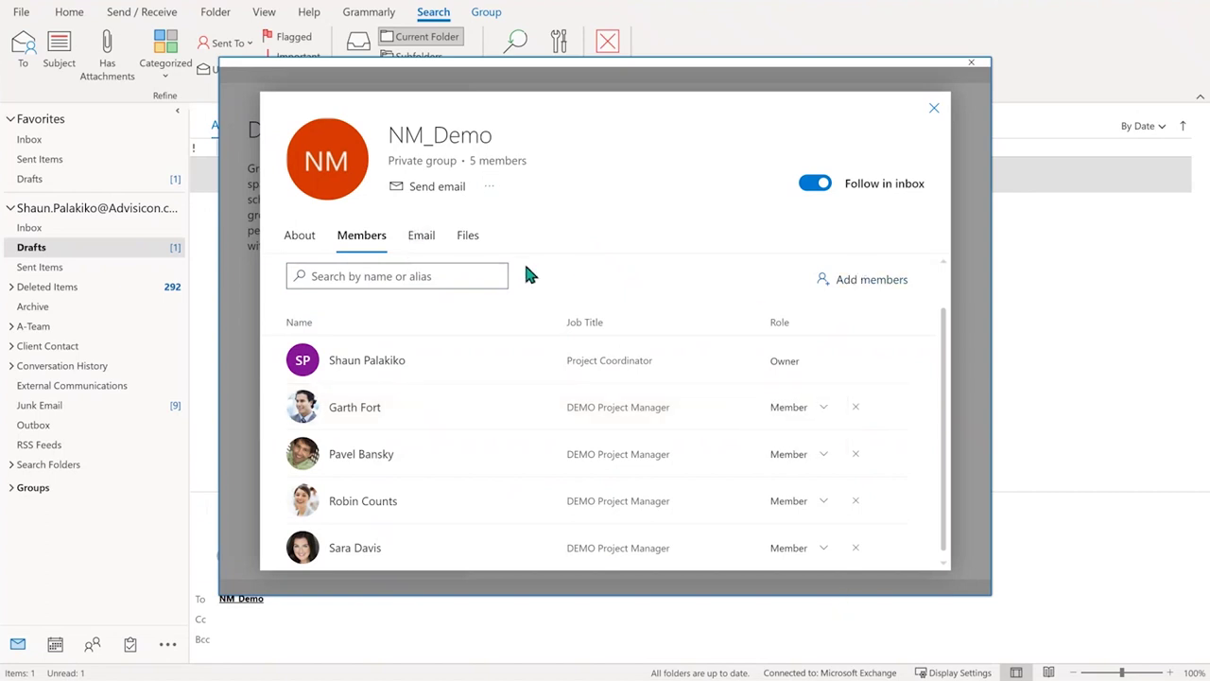
click(430, 250)
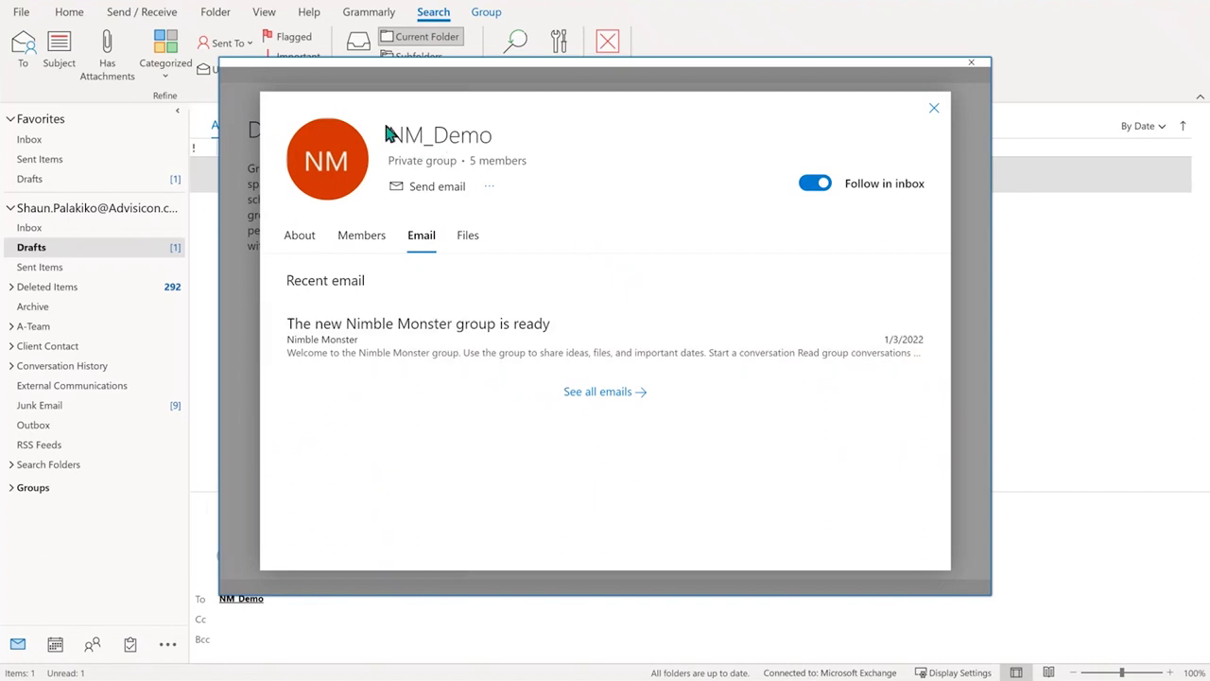
click(472, 244)
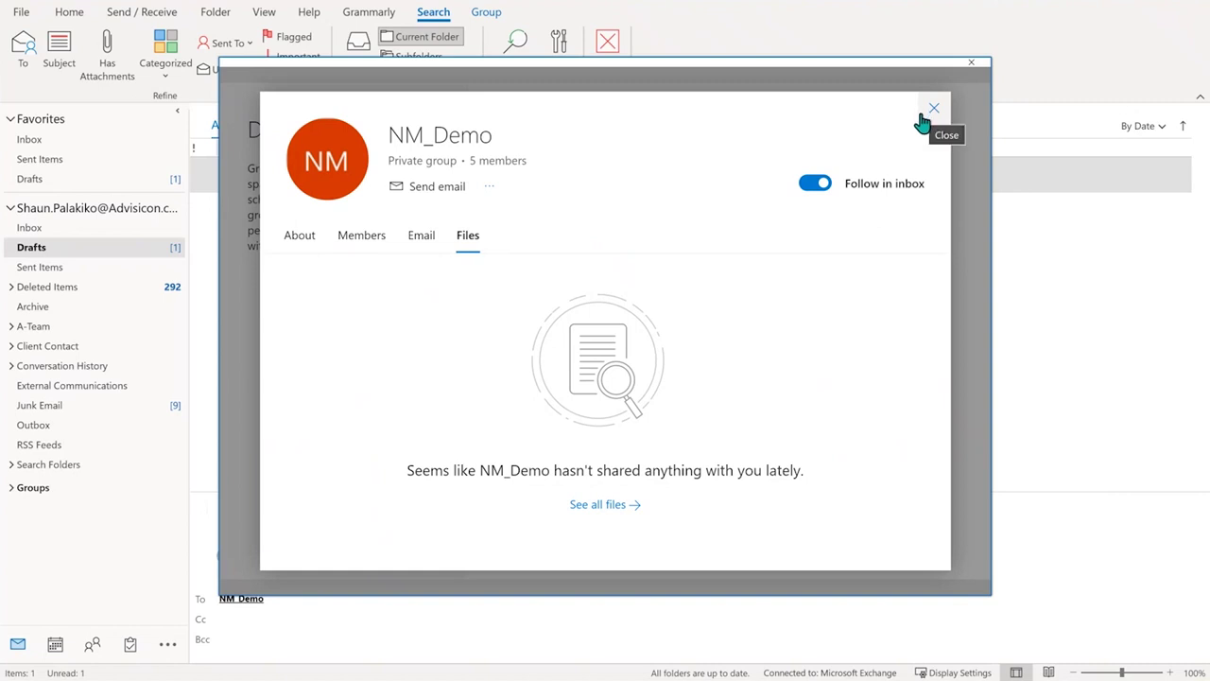
click(369, 238)
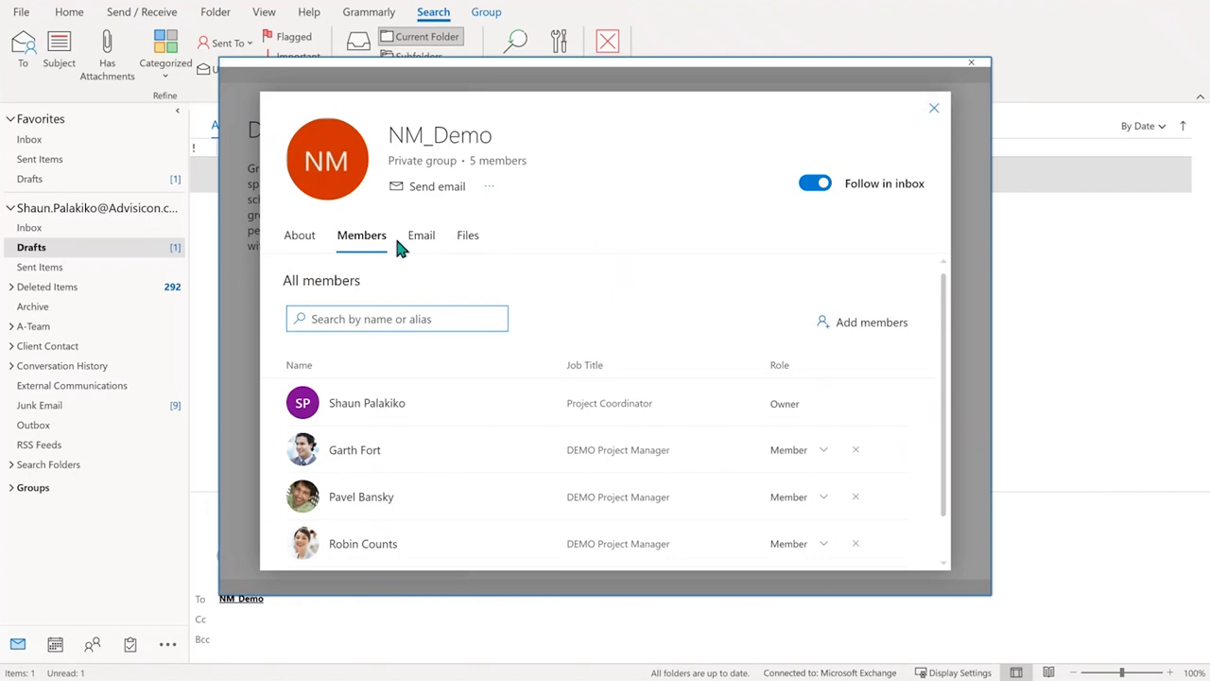
click(470, 235)
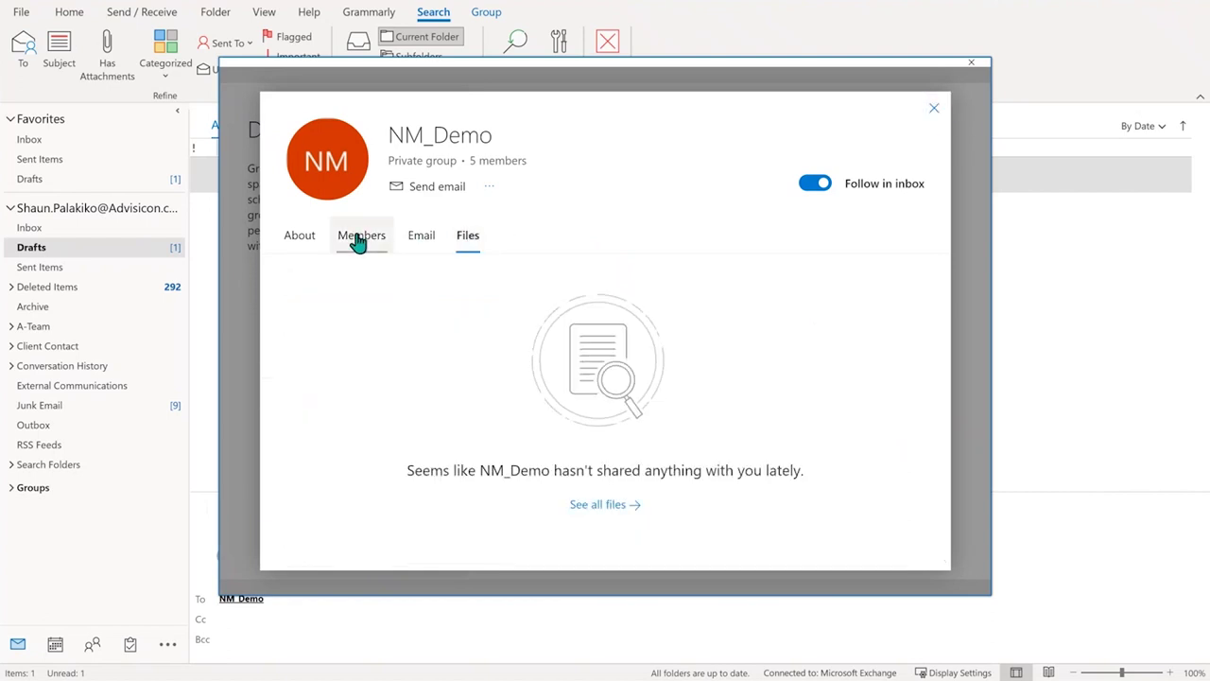
click(931, 109)
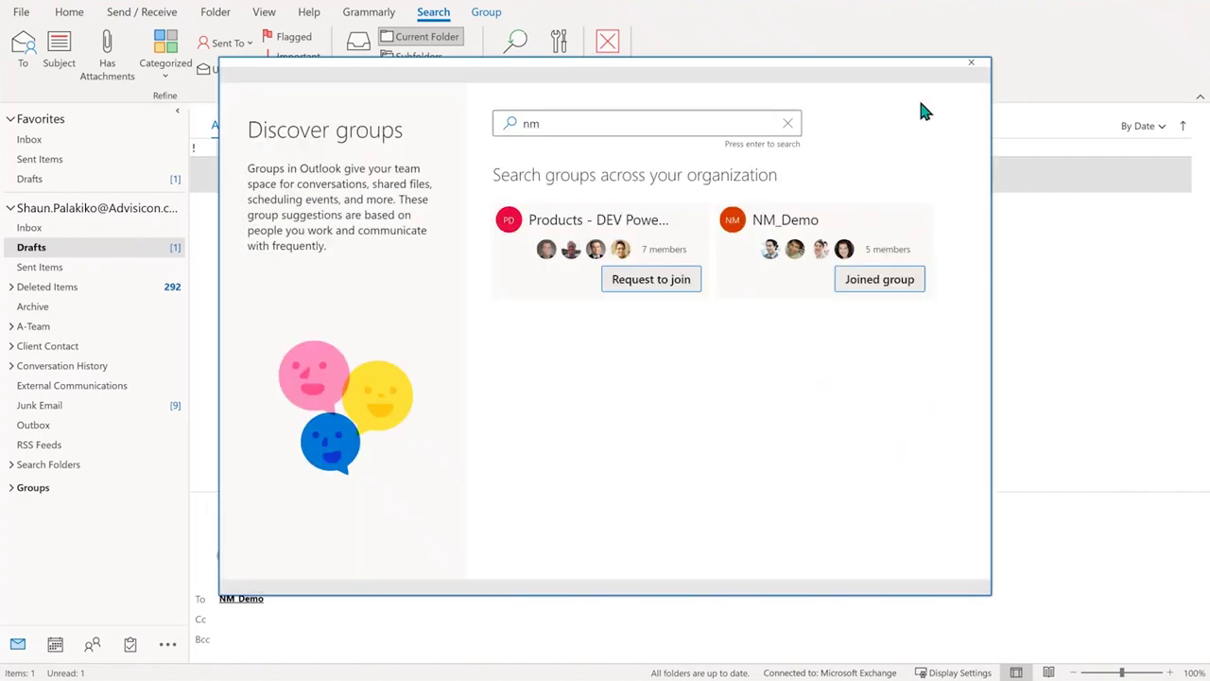
click(978, 70)
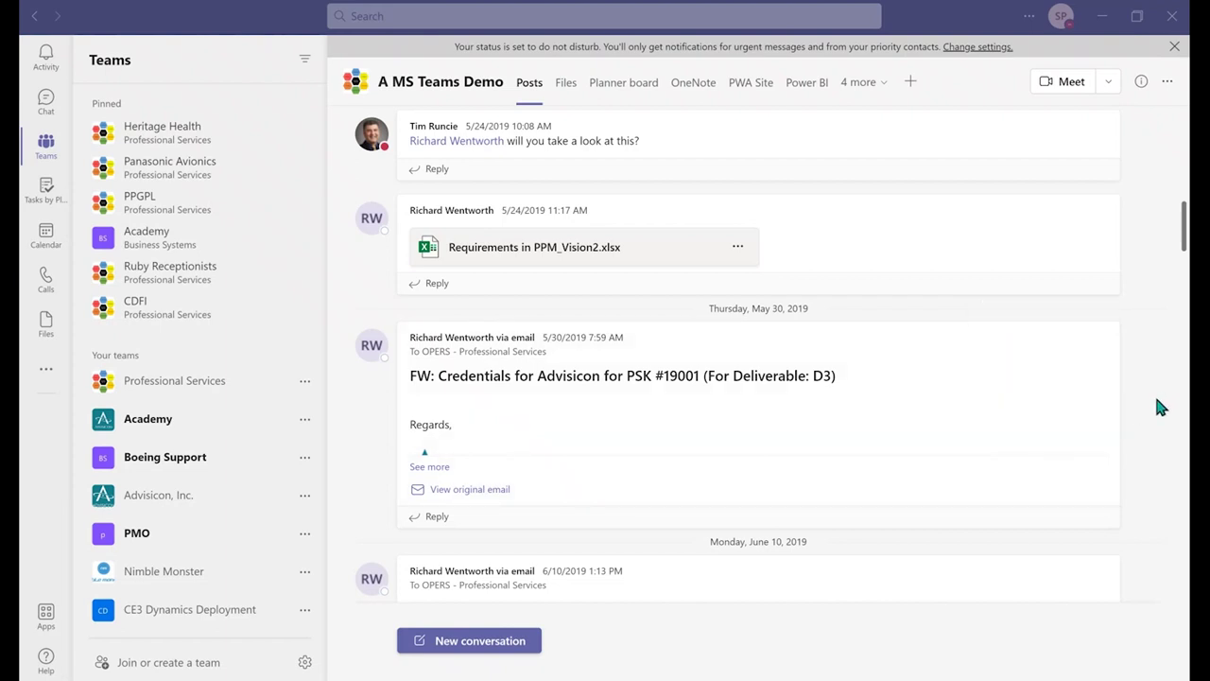
Switch to Microsoft Teams and view the posts in Nimble Monster's General channel, returning to the A MS Teams Demo channel.
mouse_move(1054, 338)
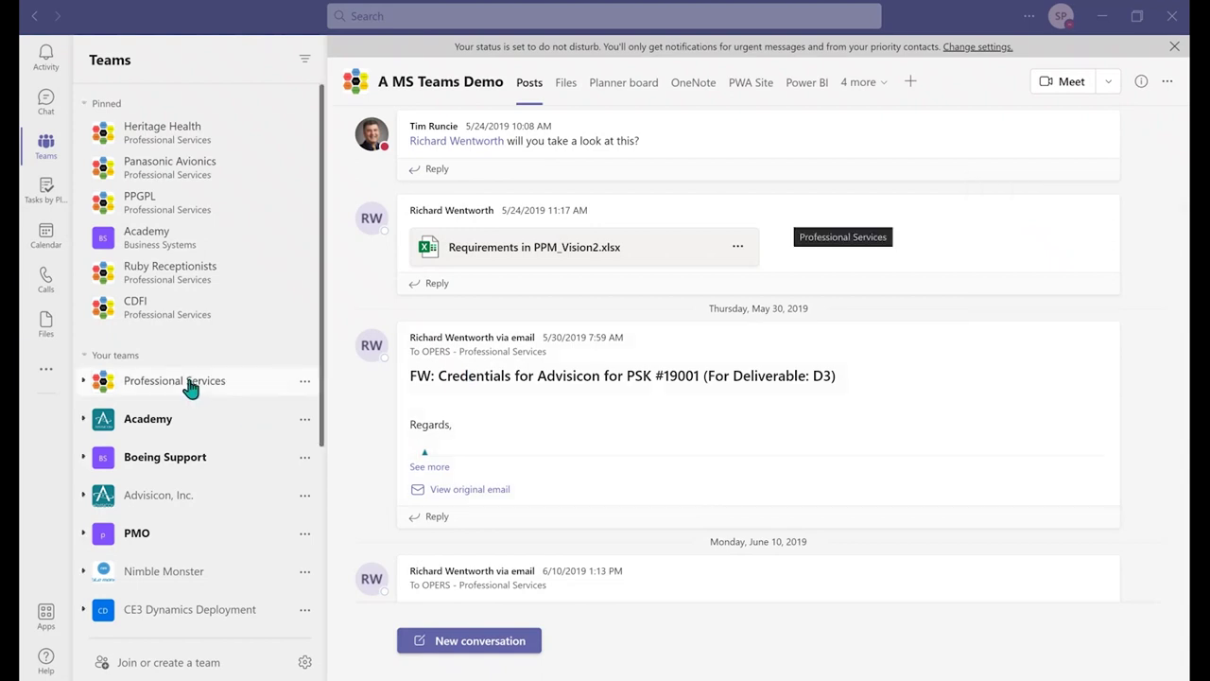
click(128, 575)
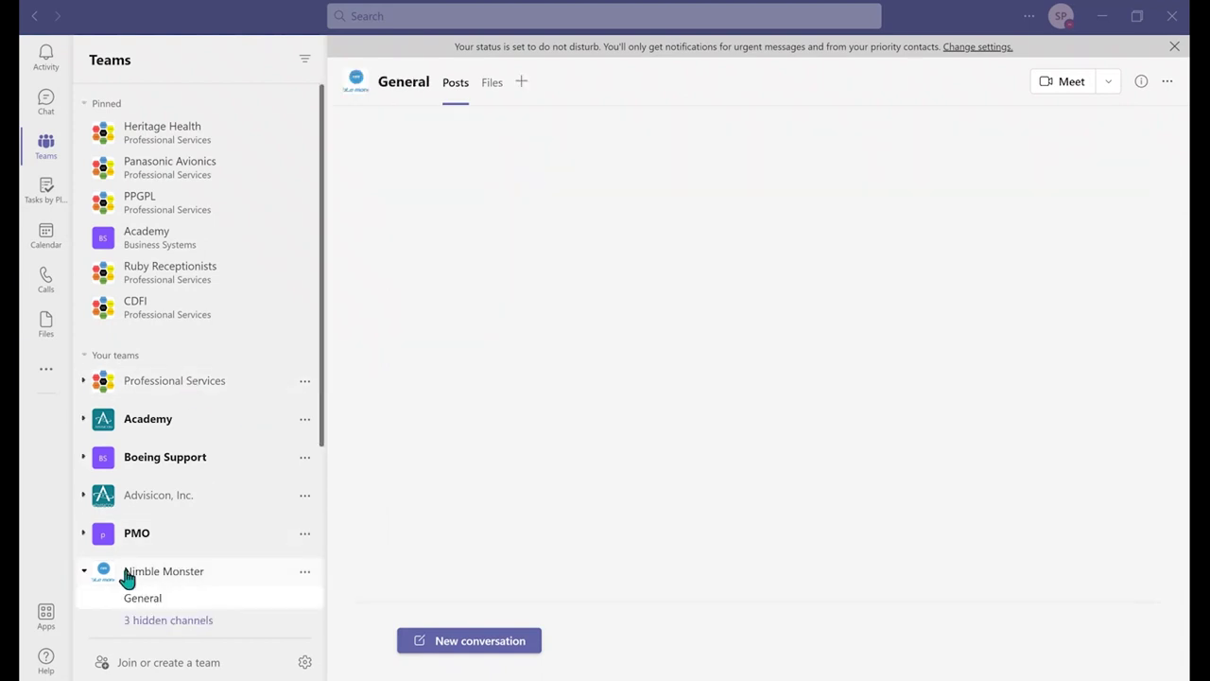
scroll(151, 576, down, 1)
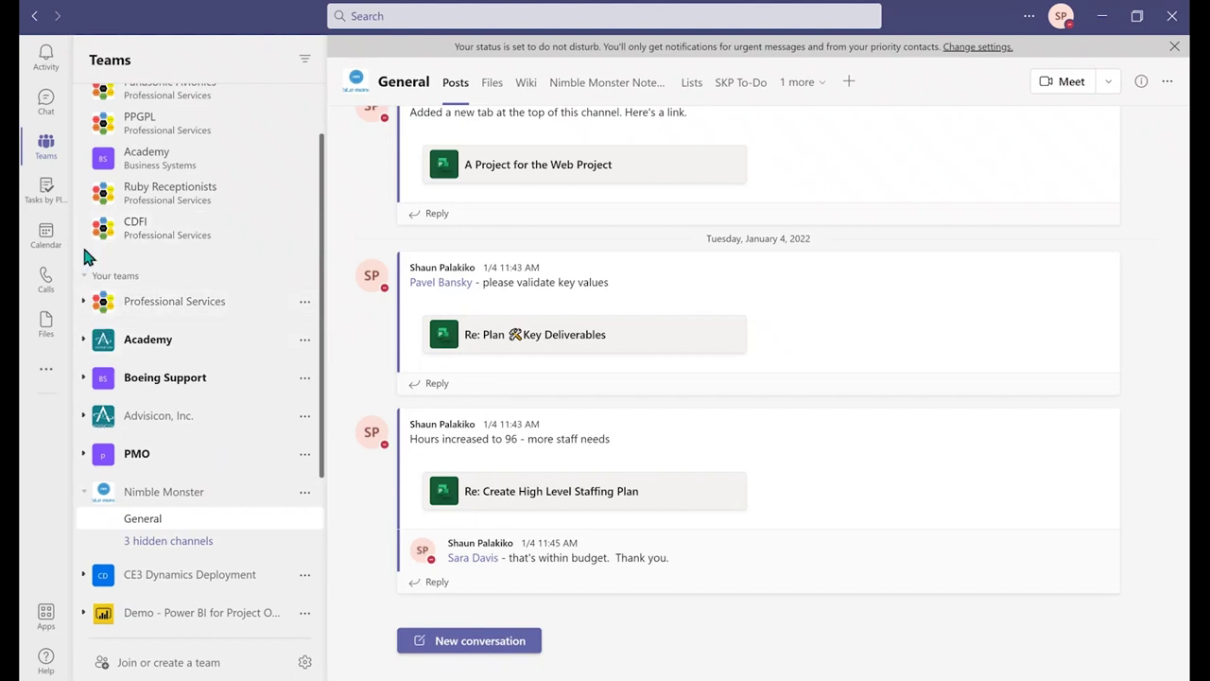
click(36, 18)
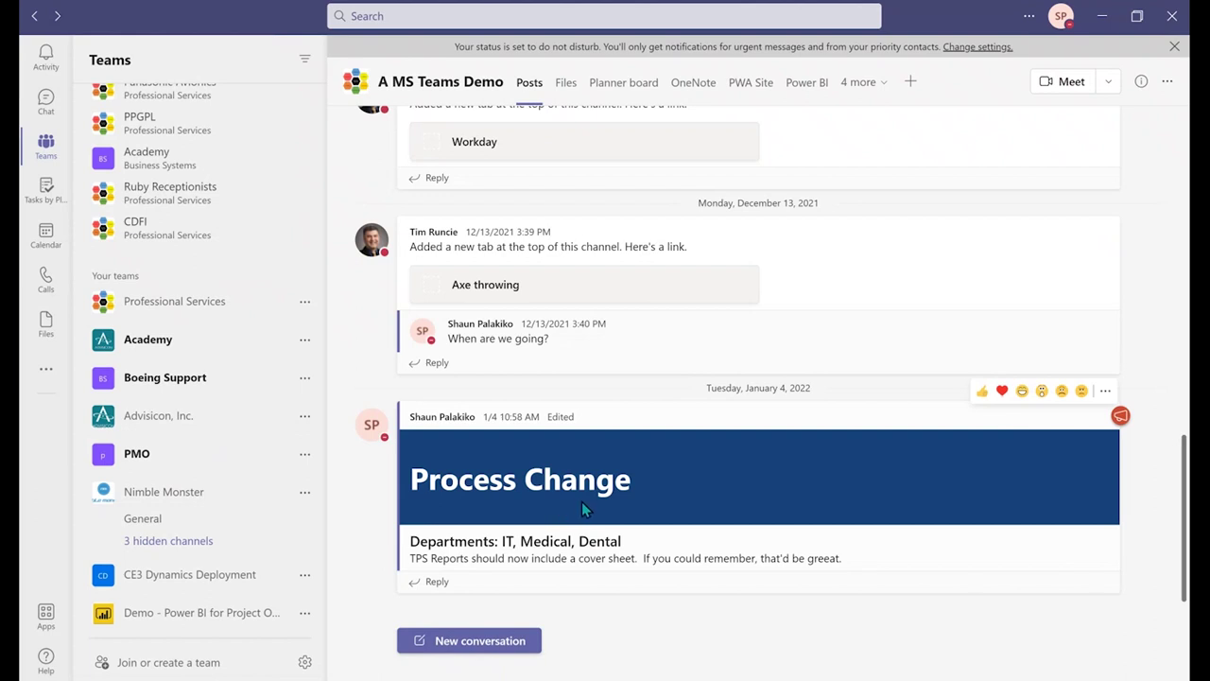
Start a new conversation in the A MS Teams Demo channel with the text "Begin here".
click(487, 640)
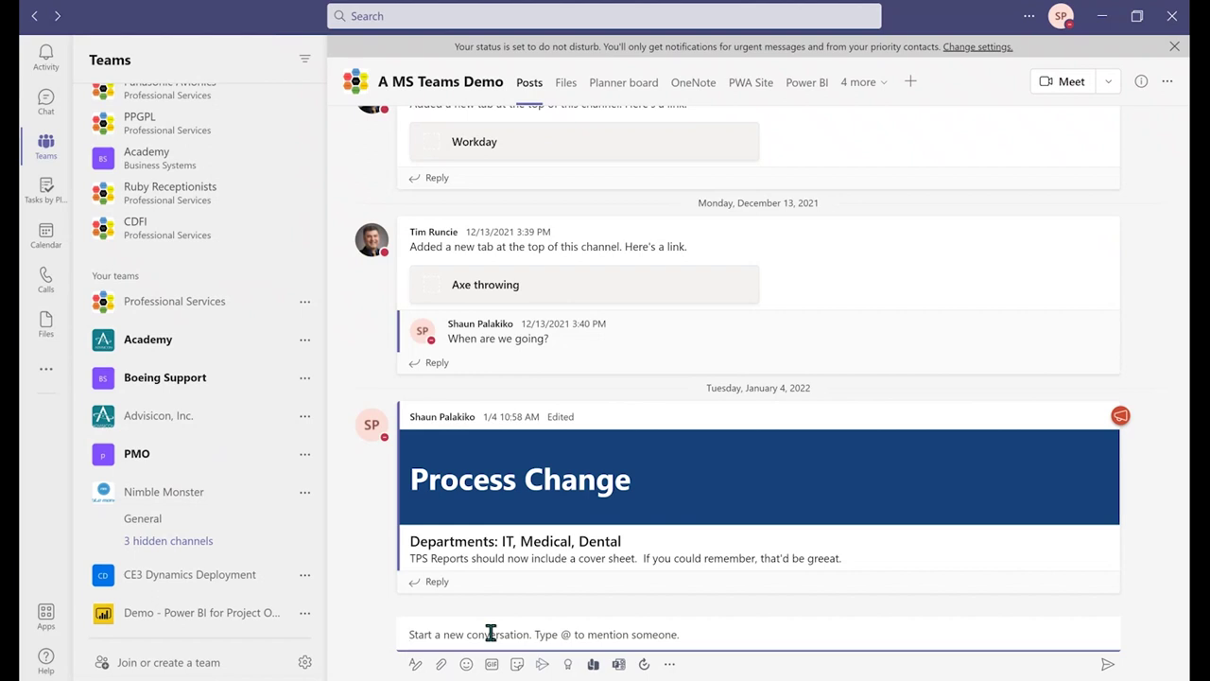
text(Boi)
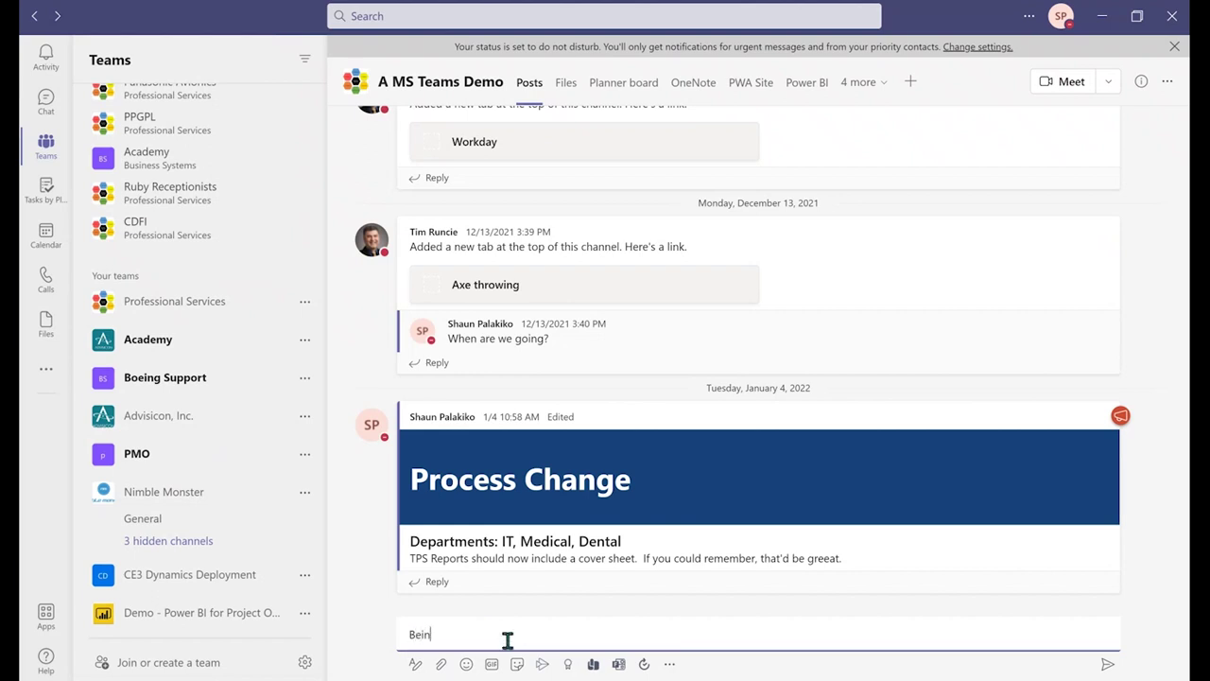
key(BackSpace)
key(BackSpace)
text(g)
key(BackSpace)
text(egin here)
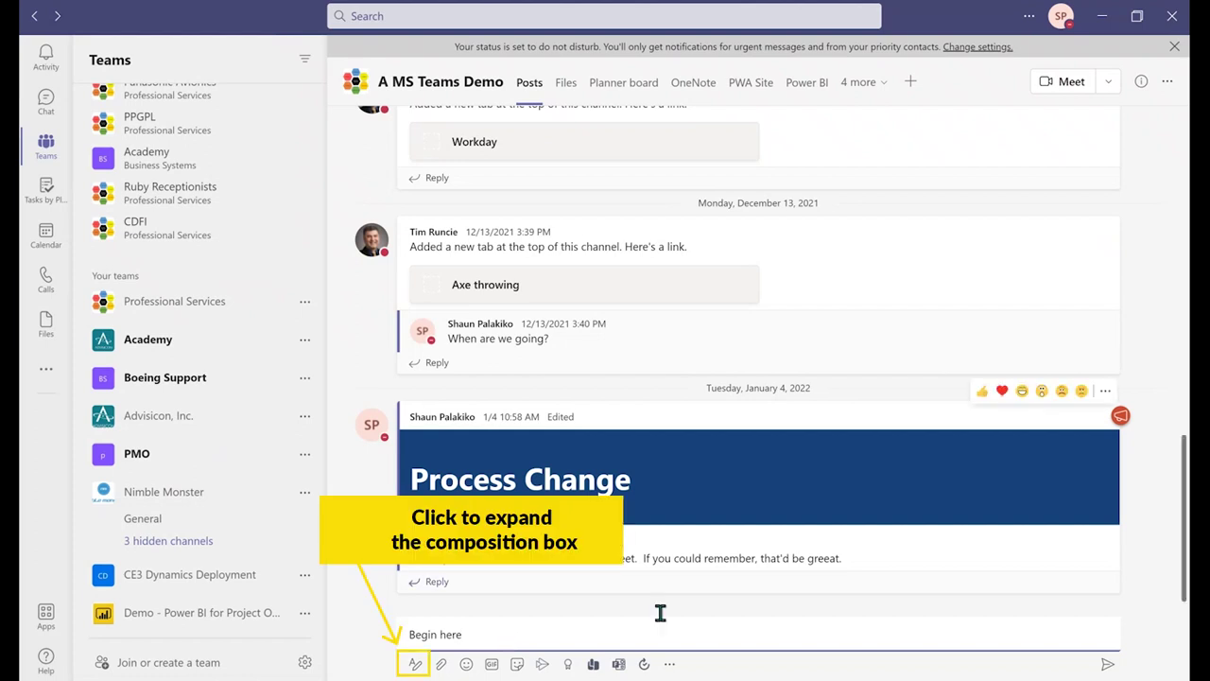
Change the draft post to an Announcement in the expanded composition box and discard the draft.
key(ctrl+shift+x)
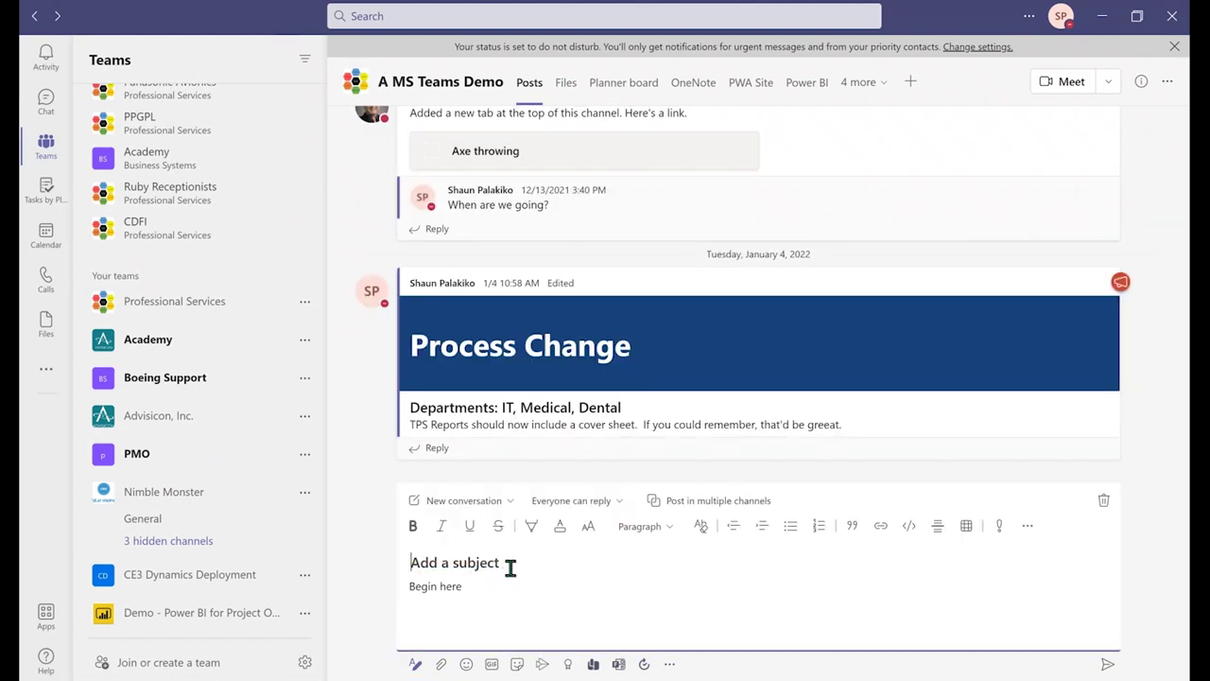
click(508, 506)
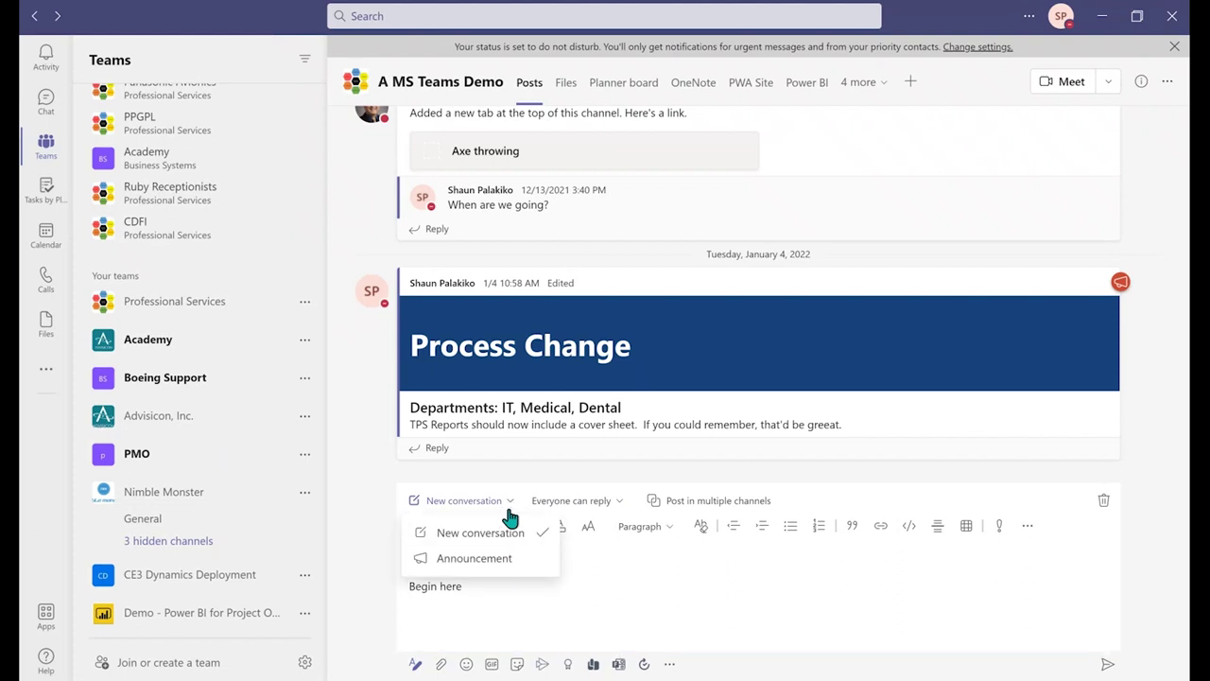
click(501, 559)
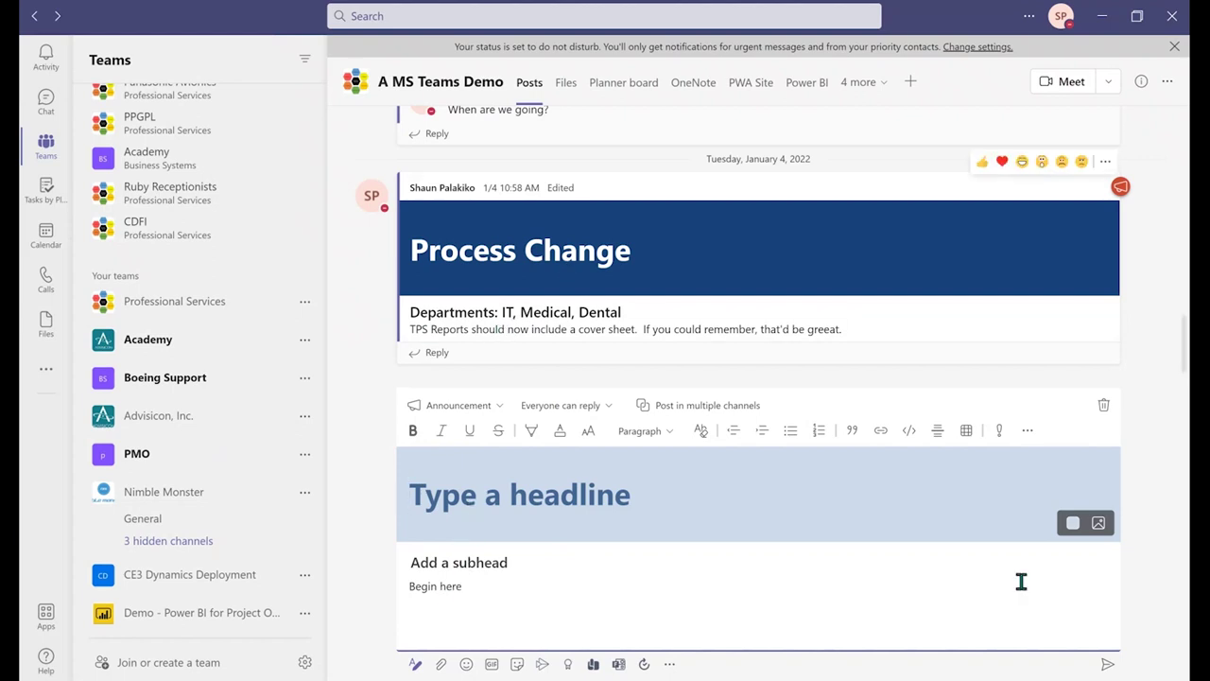
click(1101, 409)
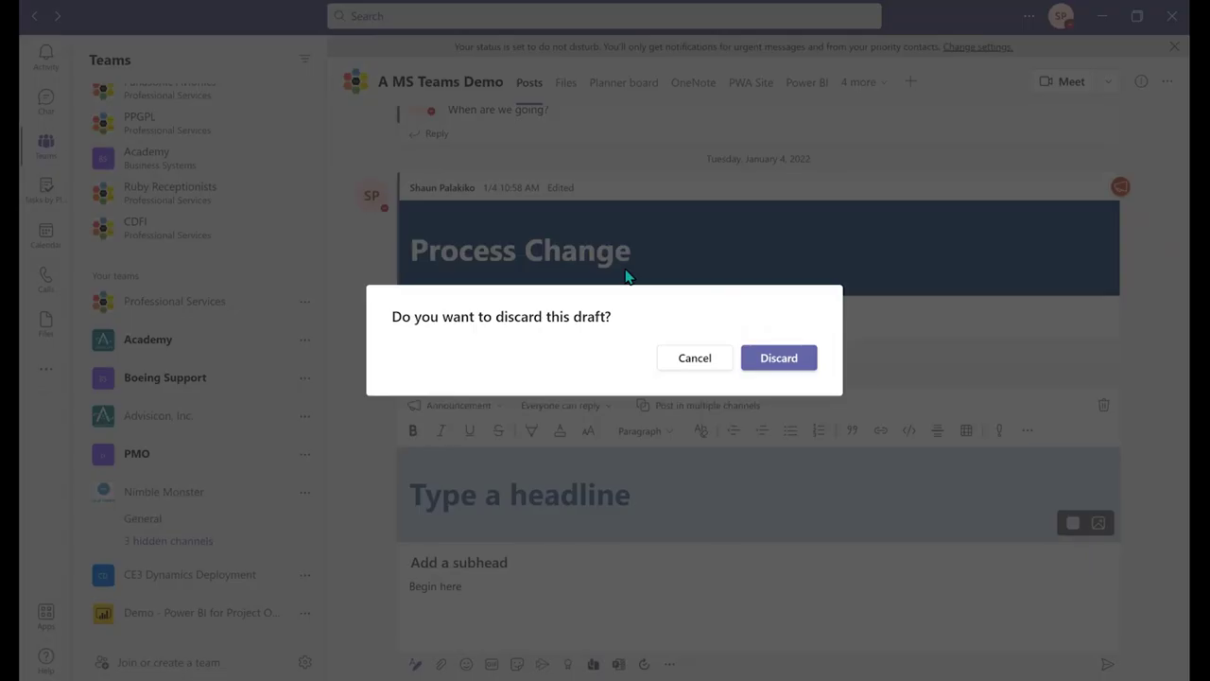
click(773, 358)
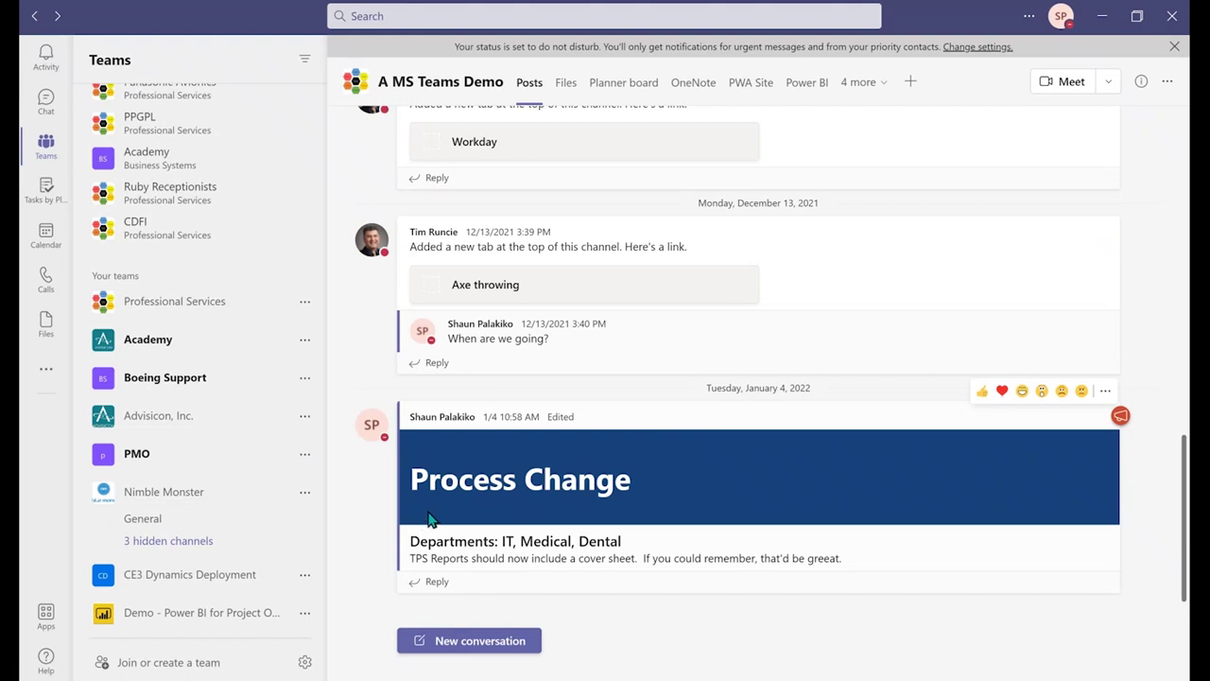
View the files of the A MS Teams Demo channel and collapse the Nimble Monster team in the team list.
click(565, 85)
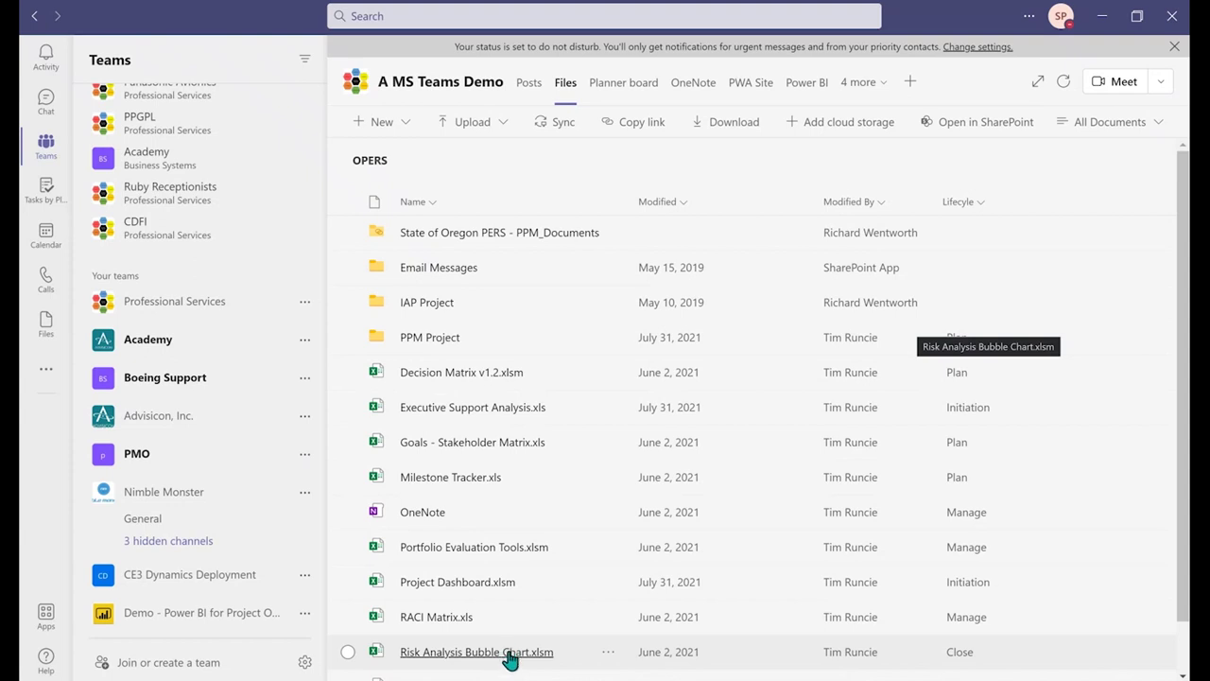
scroll(167, 505, down, 3)
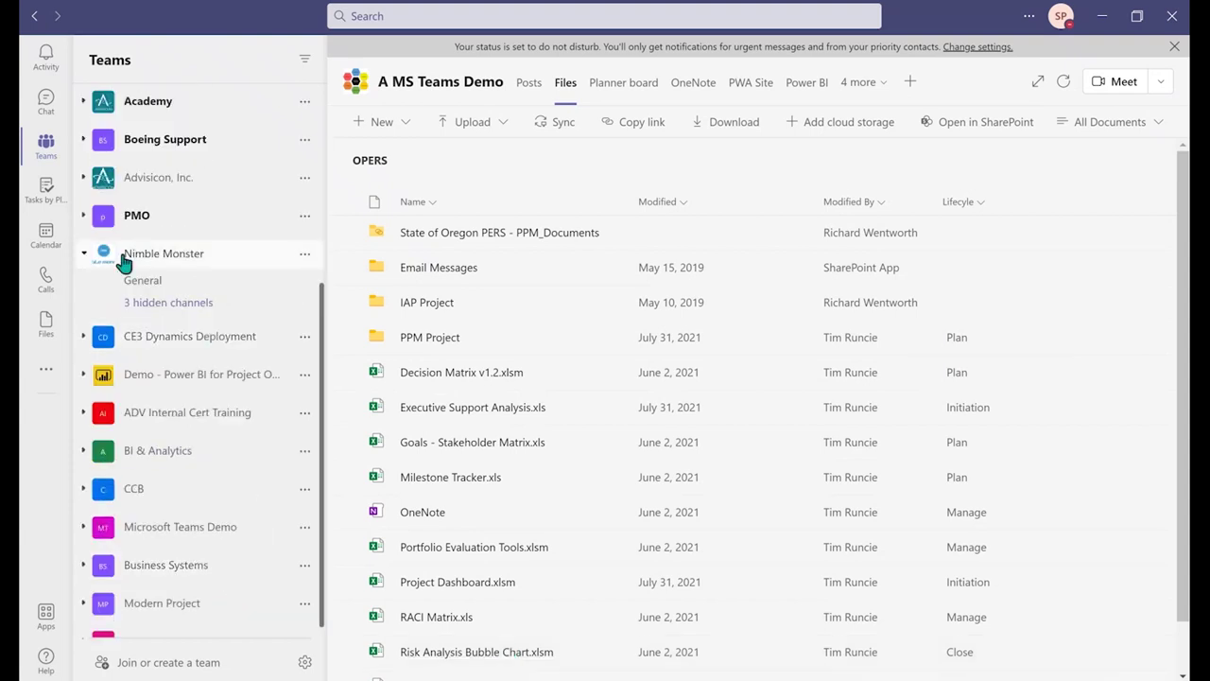
click(82, 254)
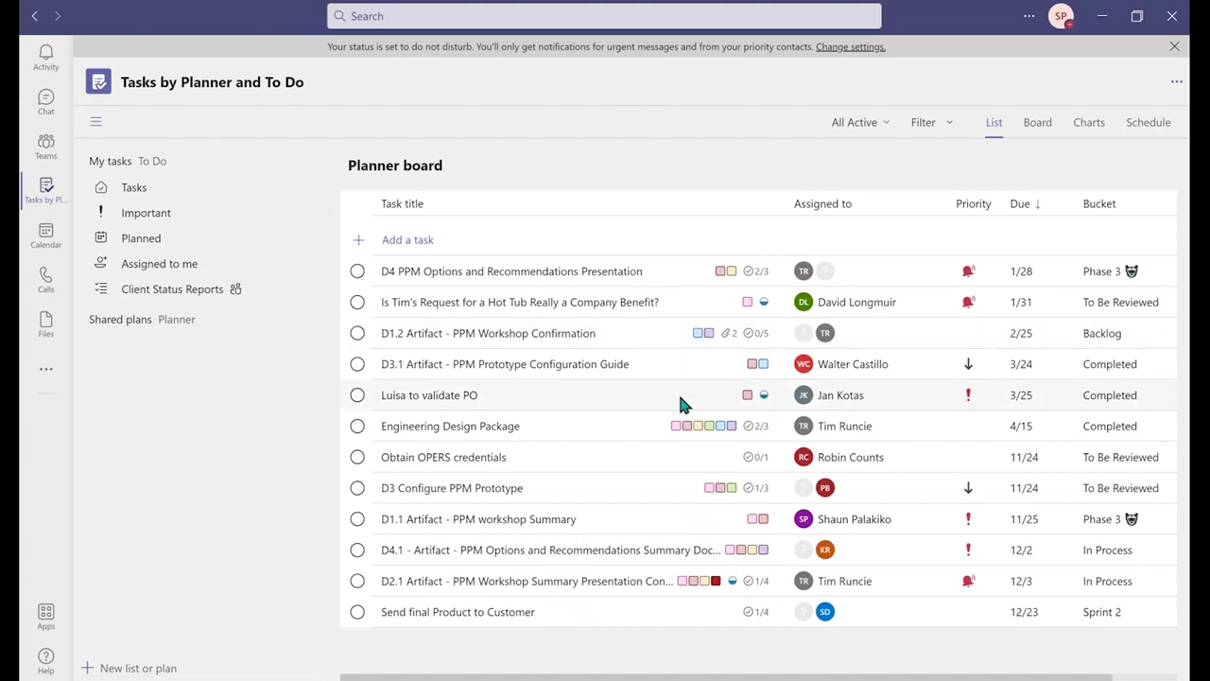
Open the D1.1 Artifact - PPM workshop Summary task in the Planner board plan and view its assignee choices without changing them.
click(679, 529)
click(716, 526)
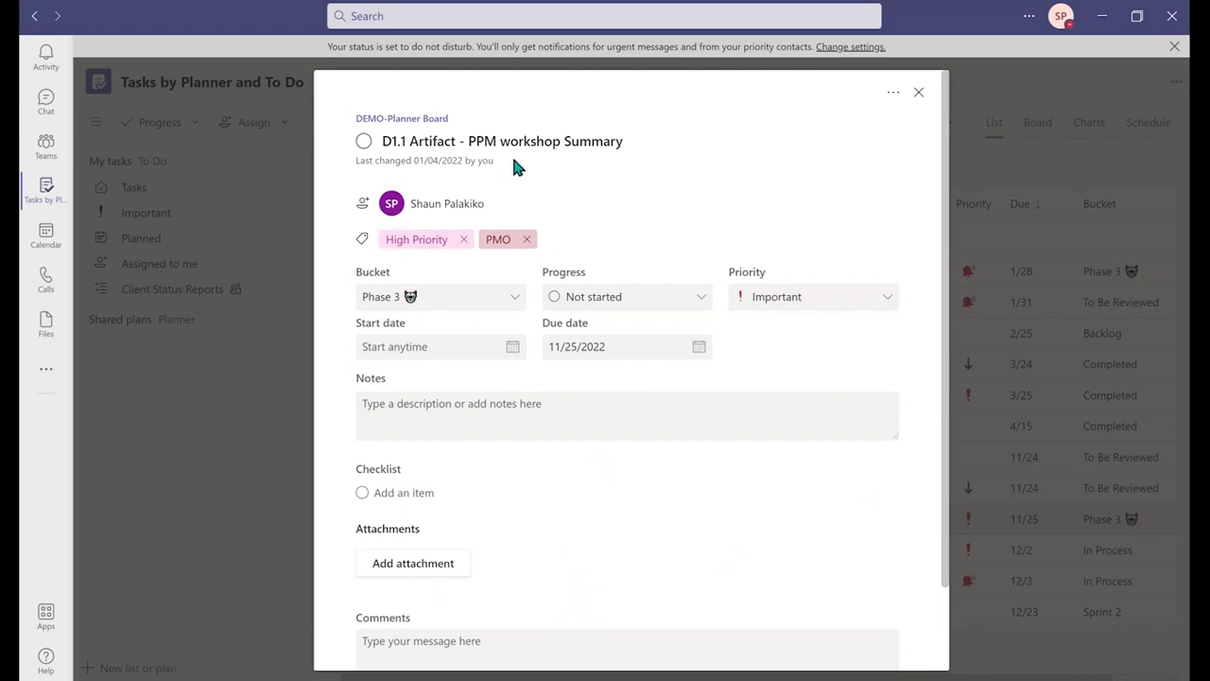
click(362, 203)
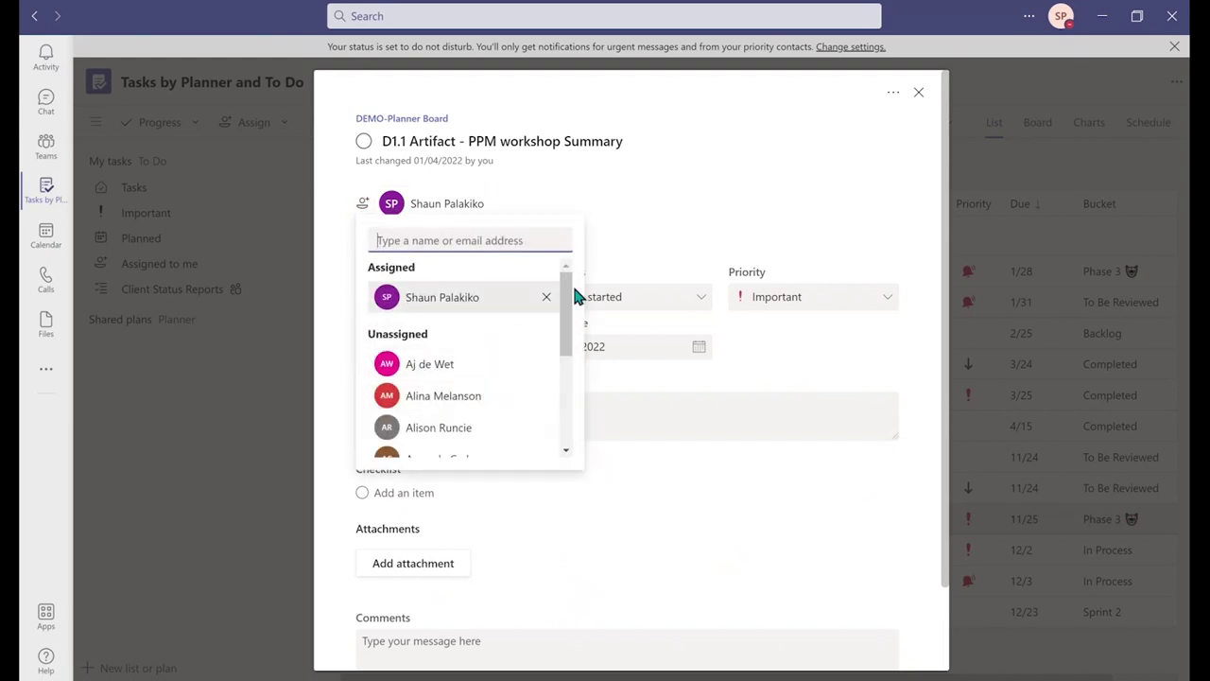
key(Escape)
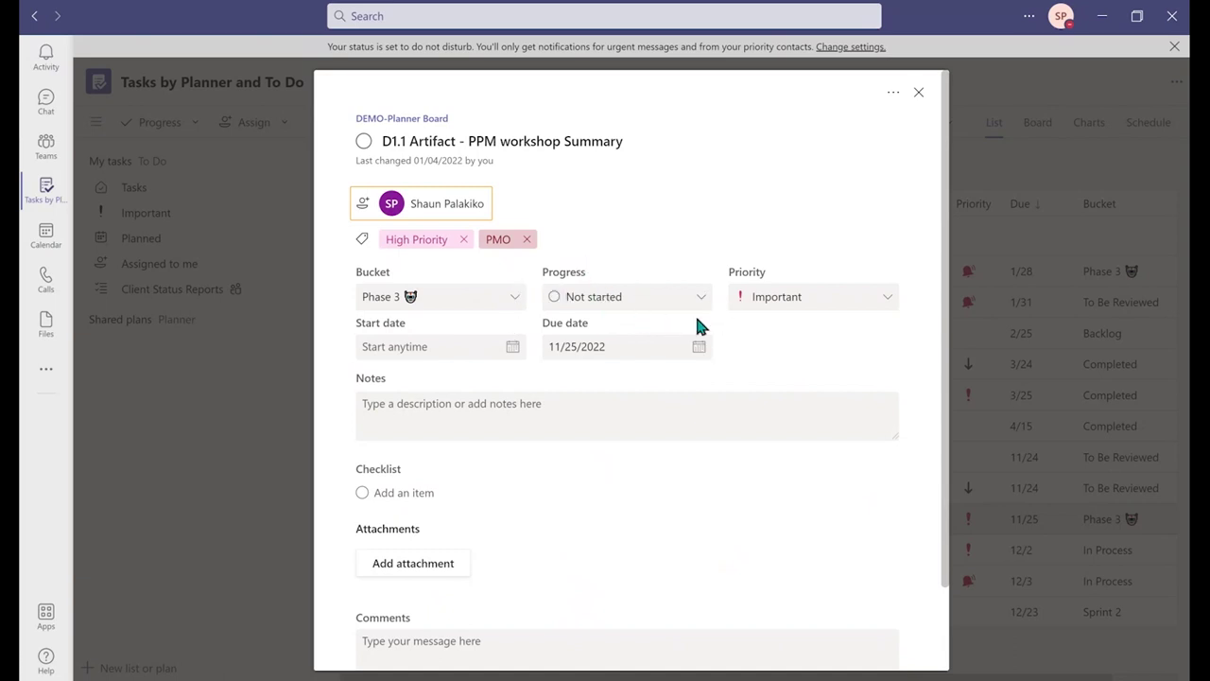
Review the D1.1 task's priority options, dates, checklist, attachments and comments, and close its details unchanged.
click(855, 304)
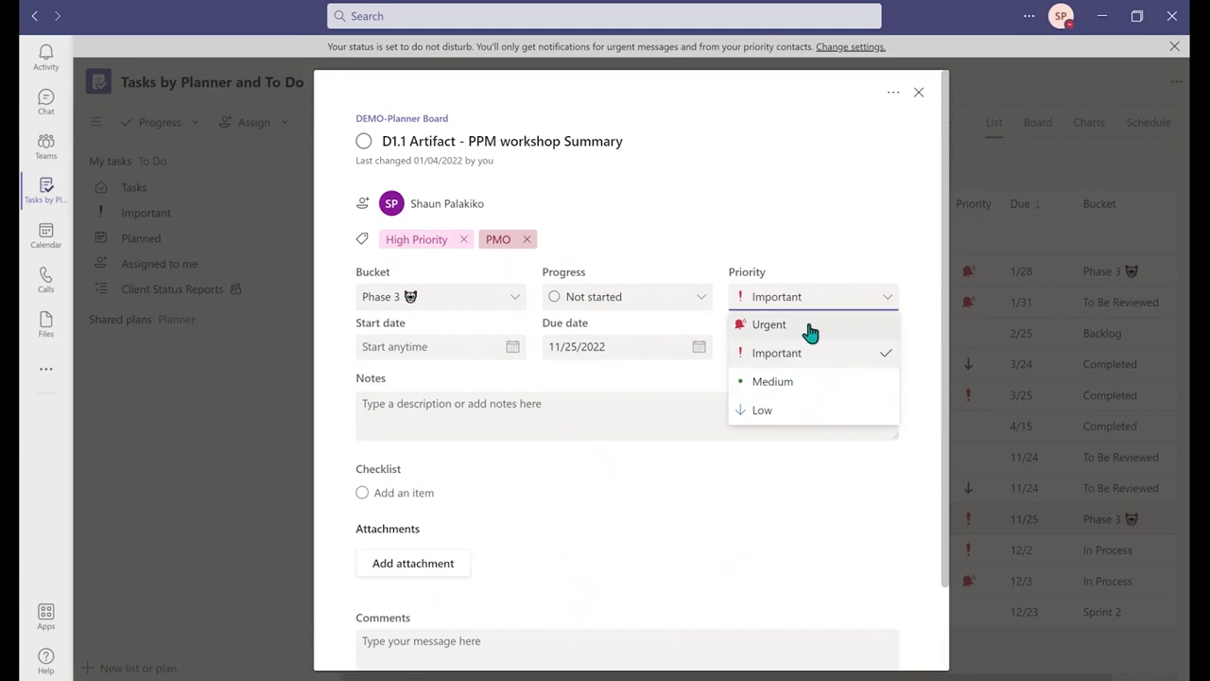
click(825, 262)
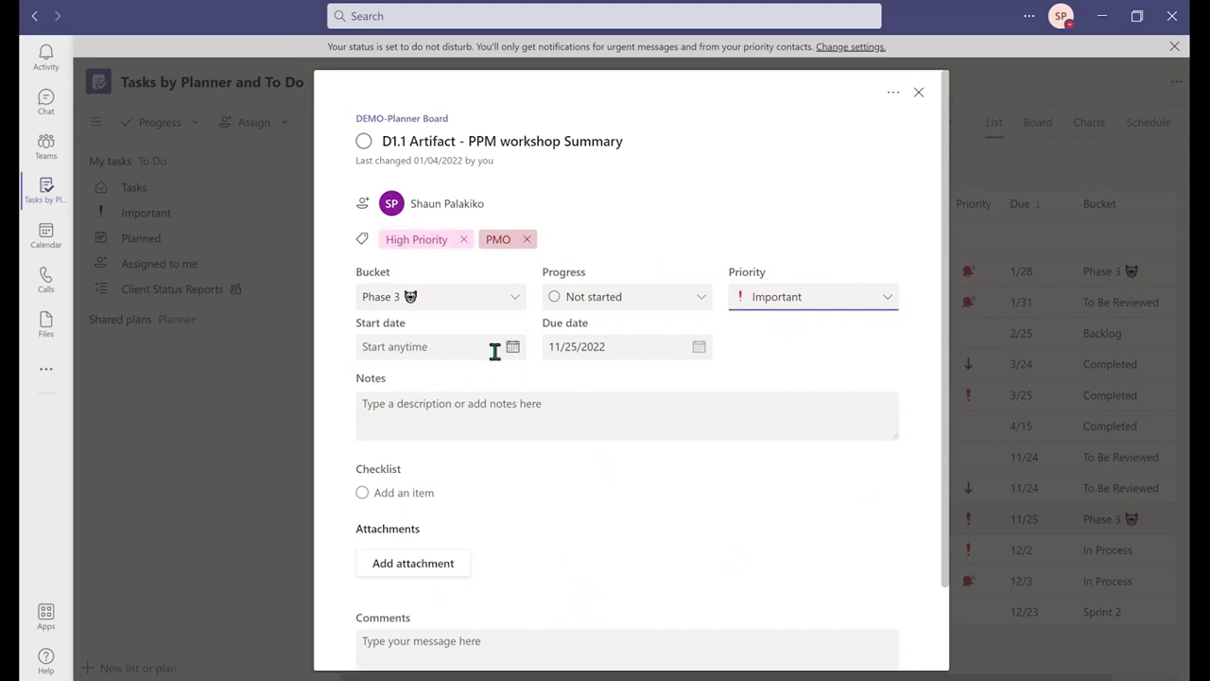
scroll(499, 392, down, 1)
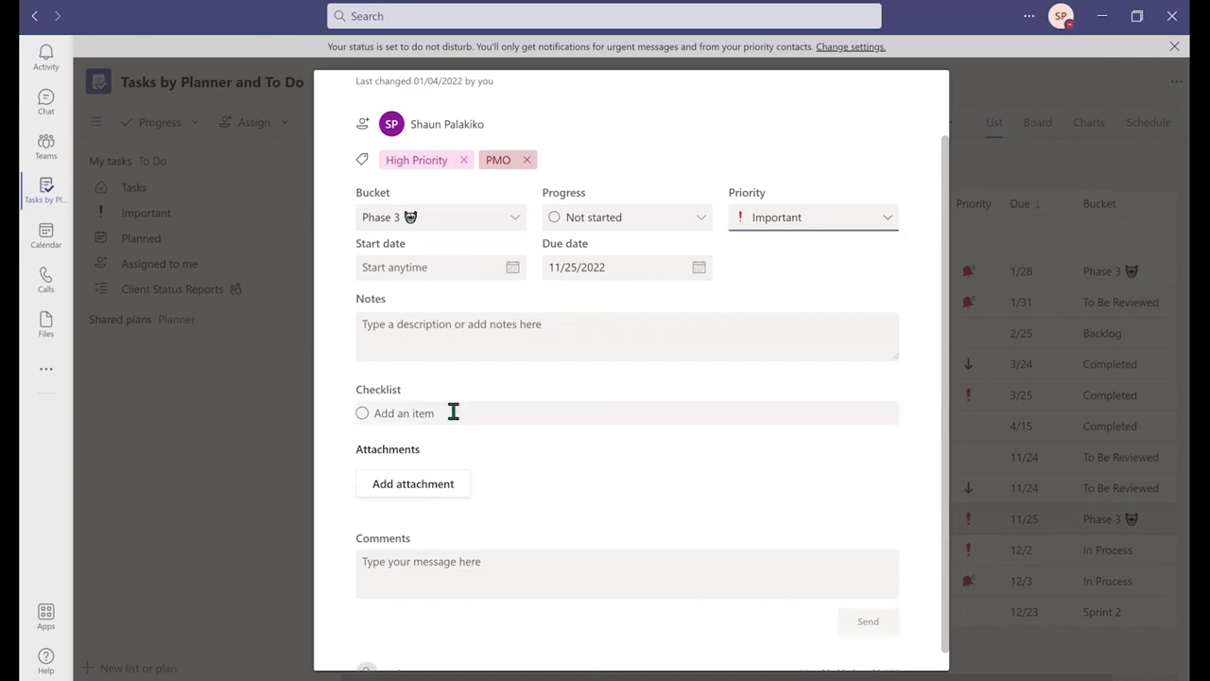
scroll(454, 410, down, 1)
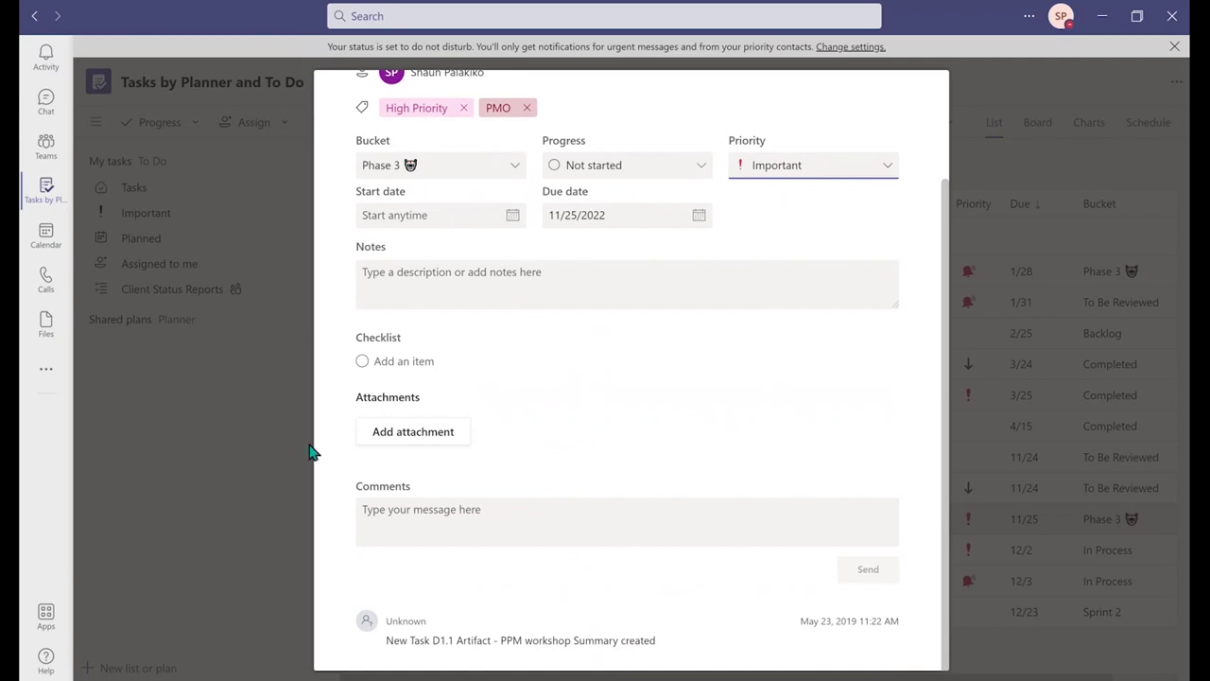
click(283, 465)
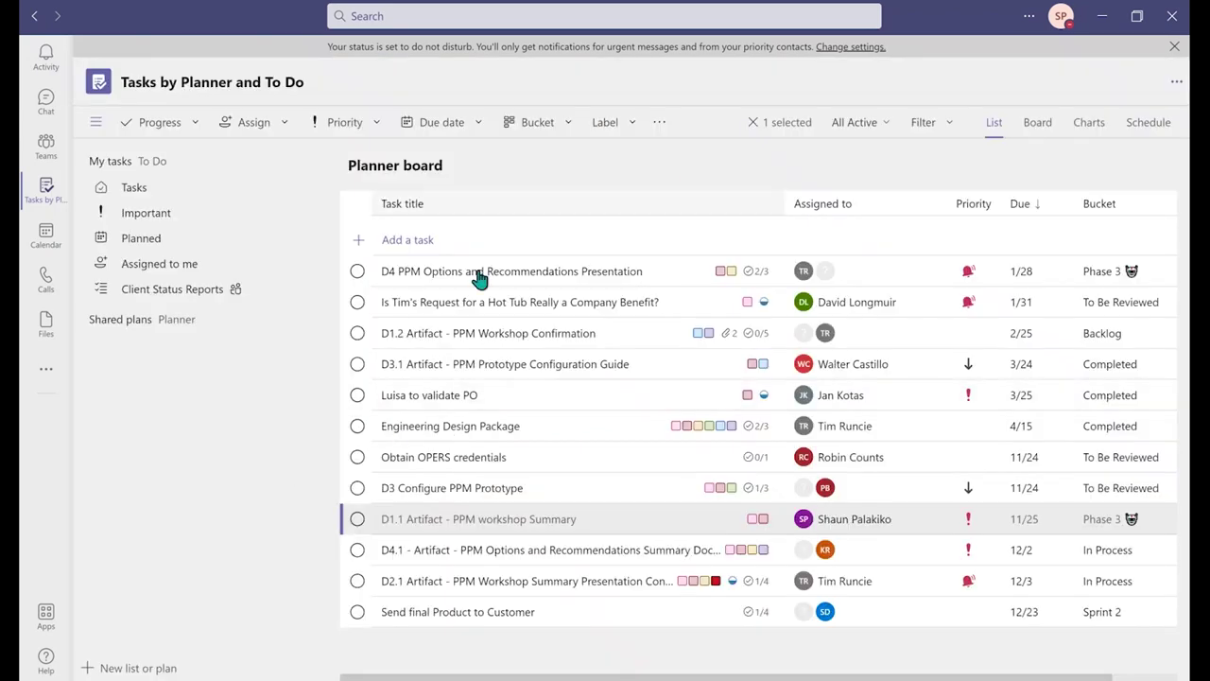
Show the plan as a board, review the D2.1 Artifact task's details and checklist, and close the task.
click(1038, 129)
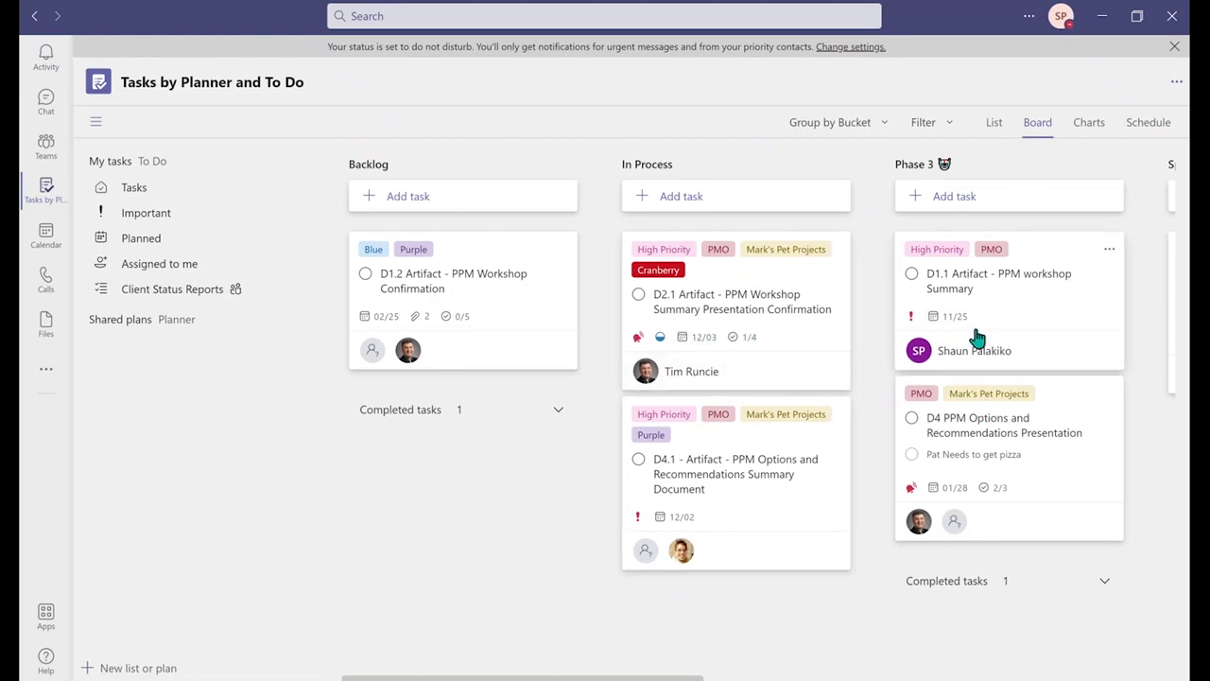
click(788, 291)
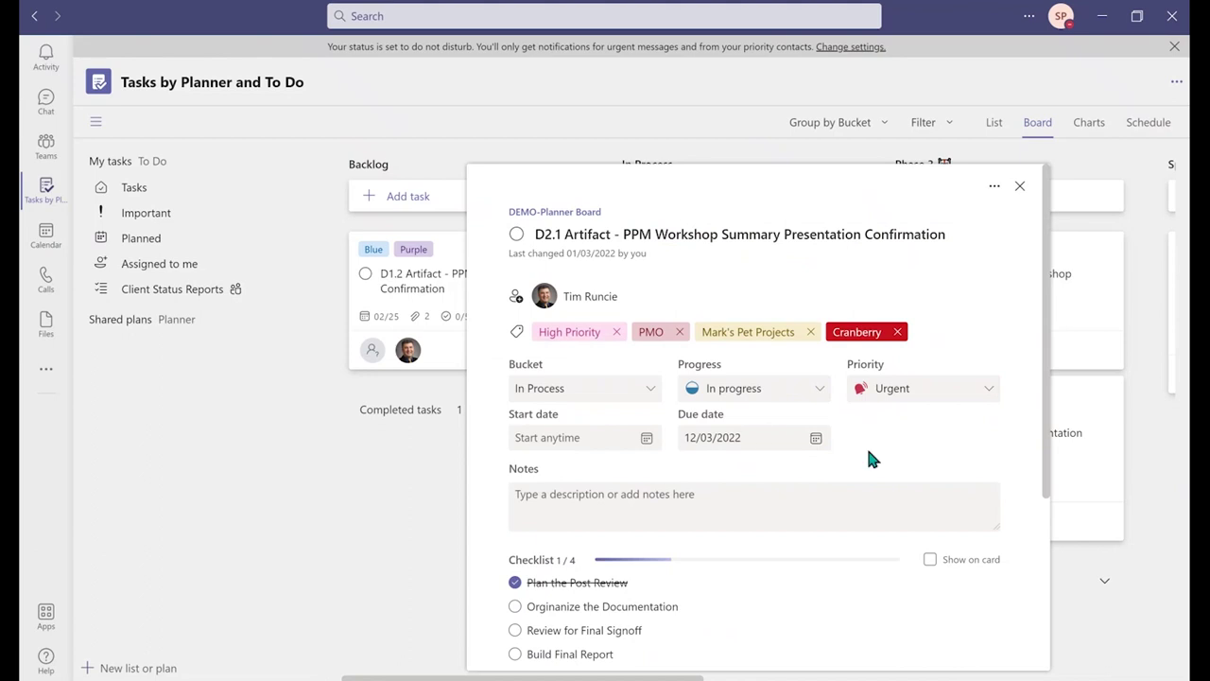
scroll(599, 519, down, 1)
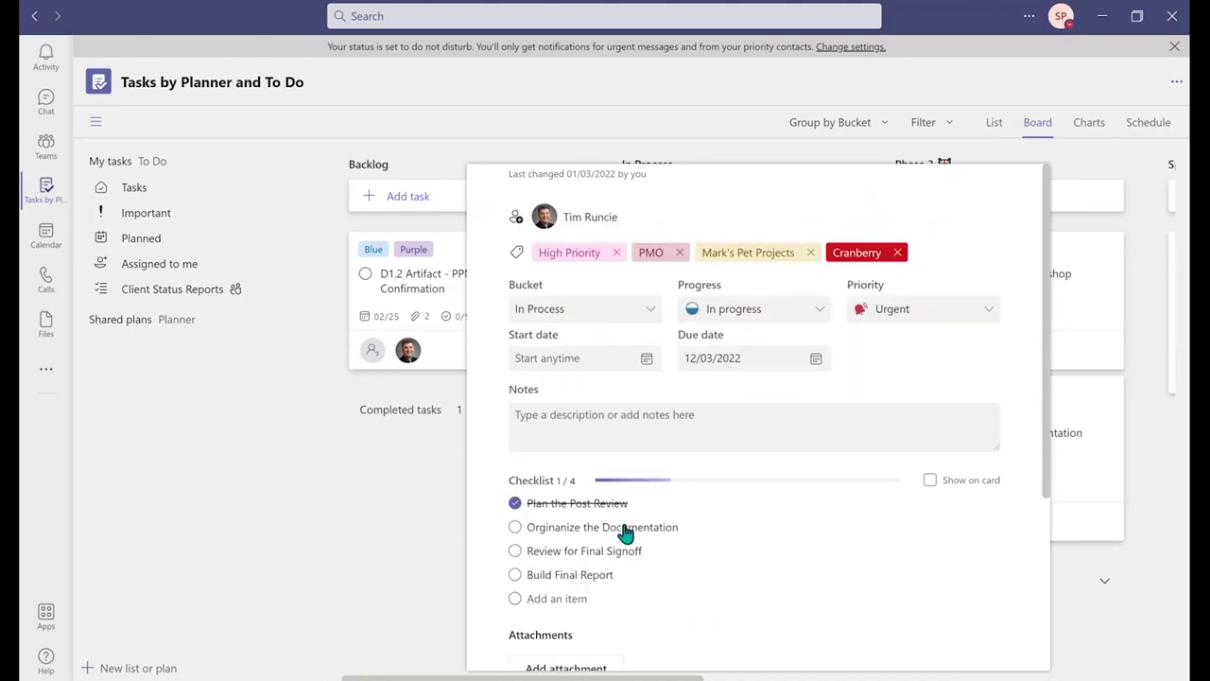
scroll(631, 558, down, 1)
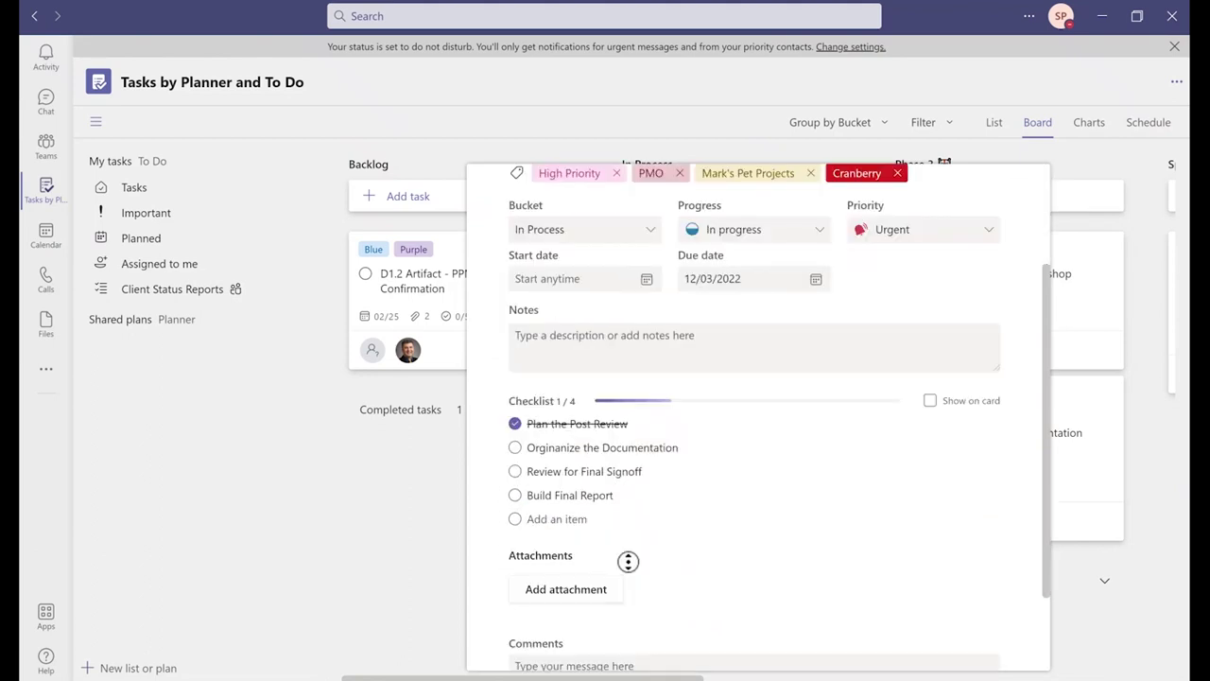
scroll(862, 409, up, 2)
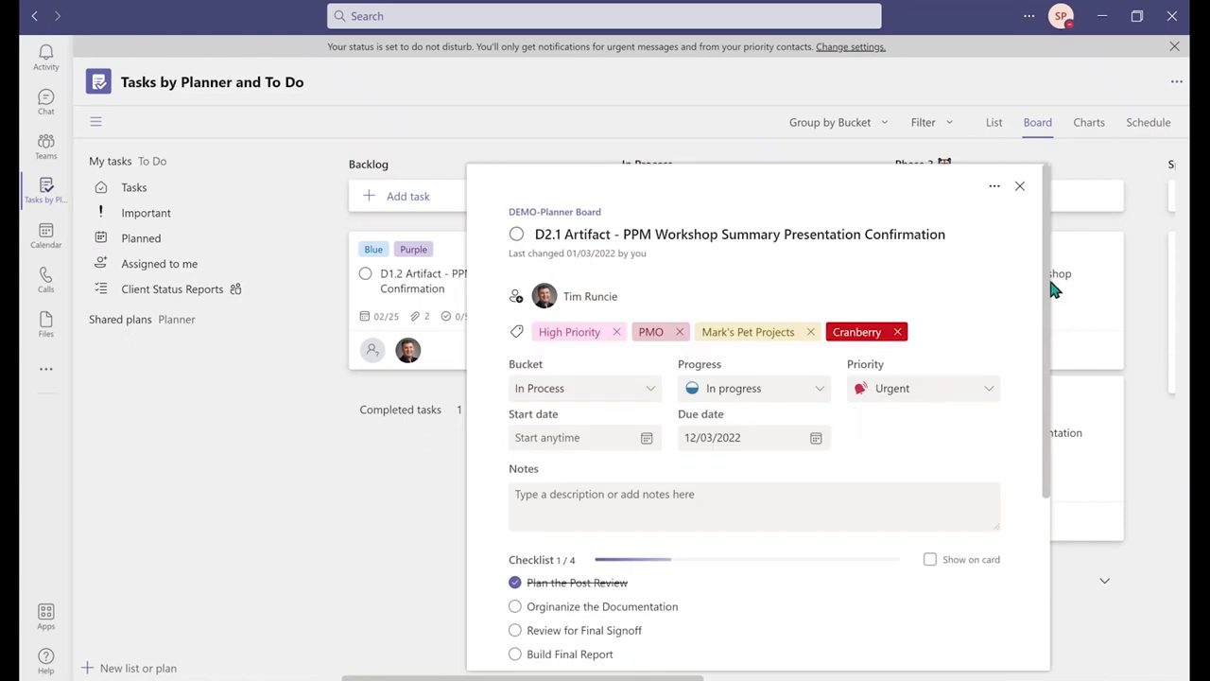
click(1016, 187)
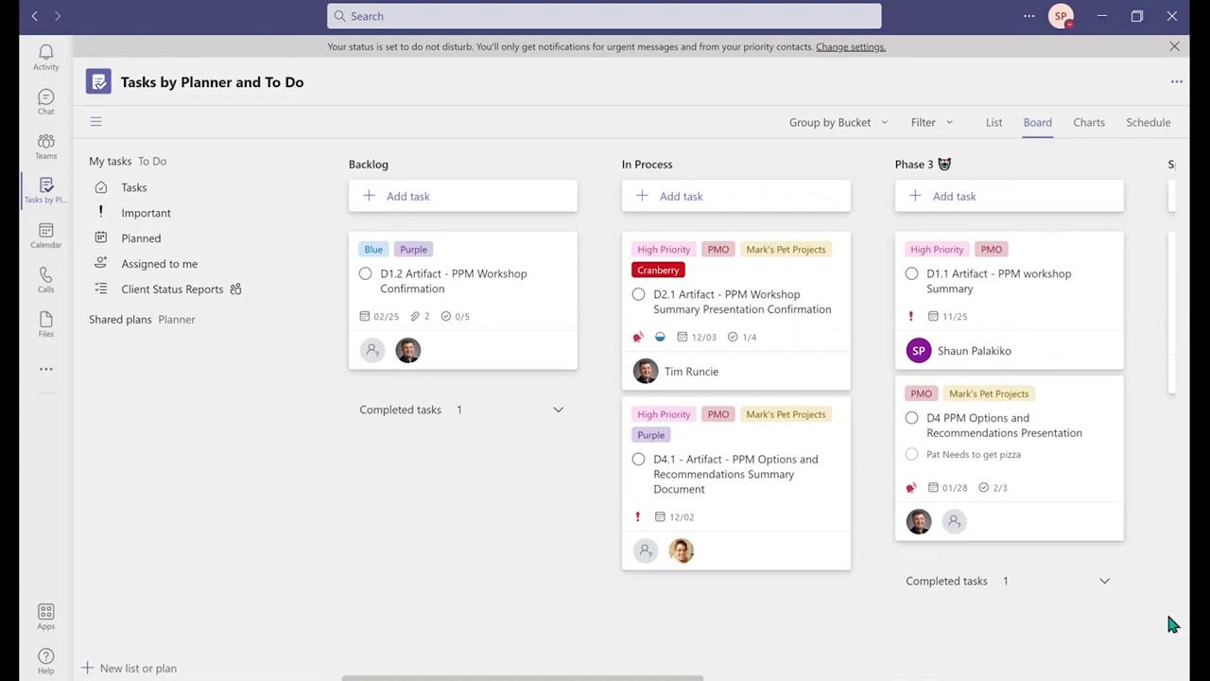
View the plan's charts, and examine the board's tasks per person with the cards grouped by Assigned to.
click(1102, 141)
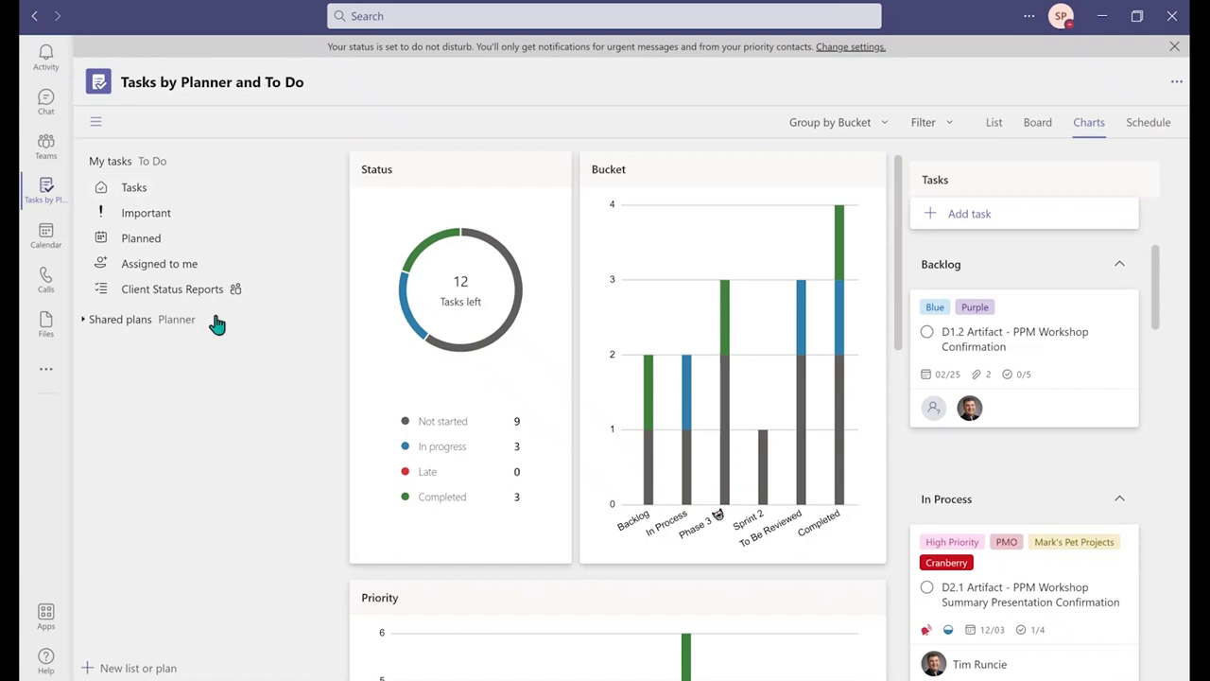
click(1037, 139)
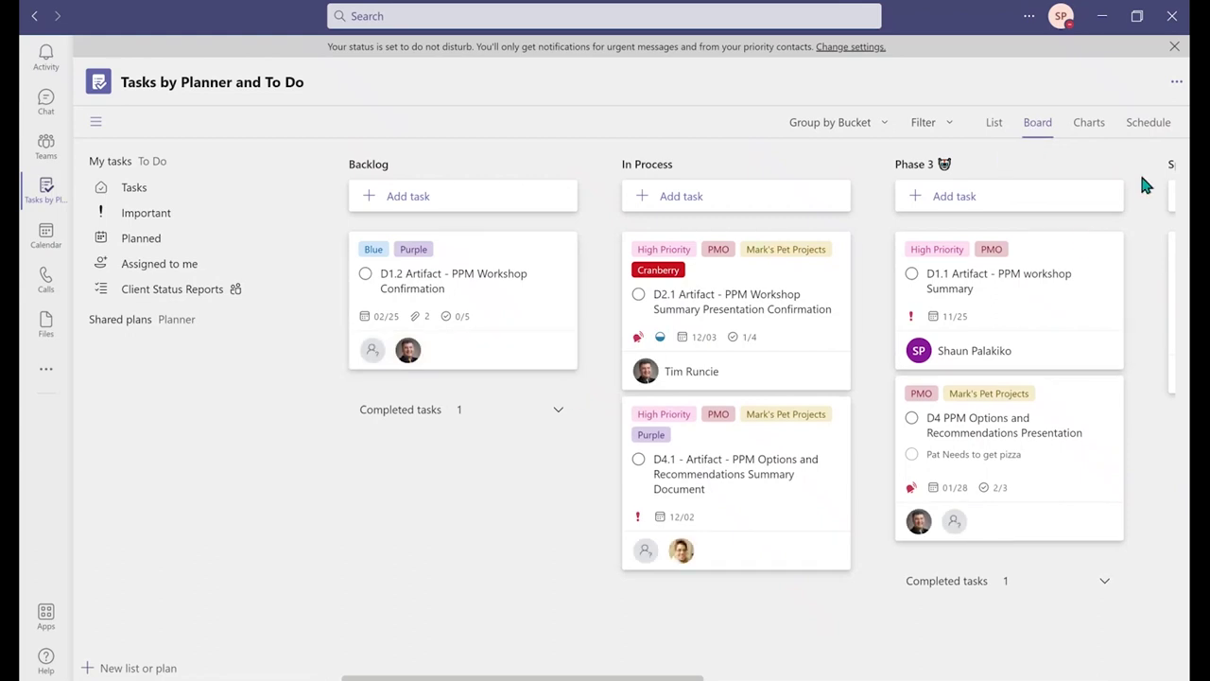
click(878, 124)
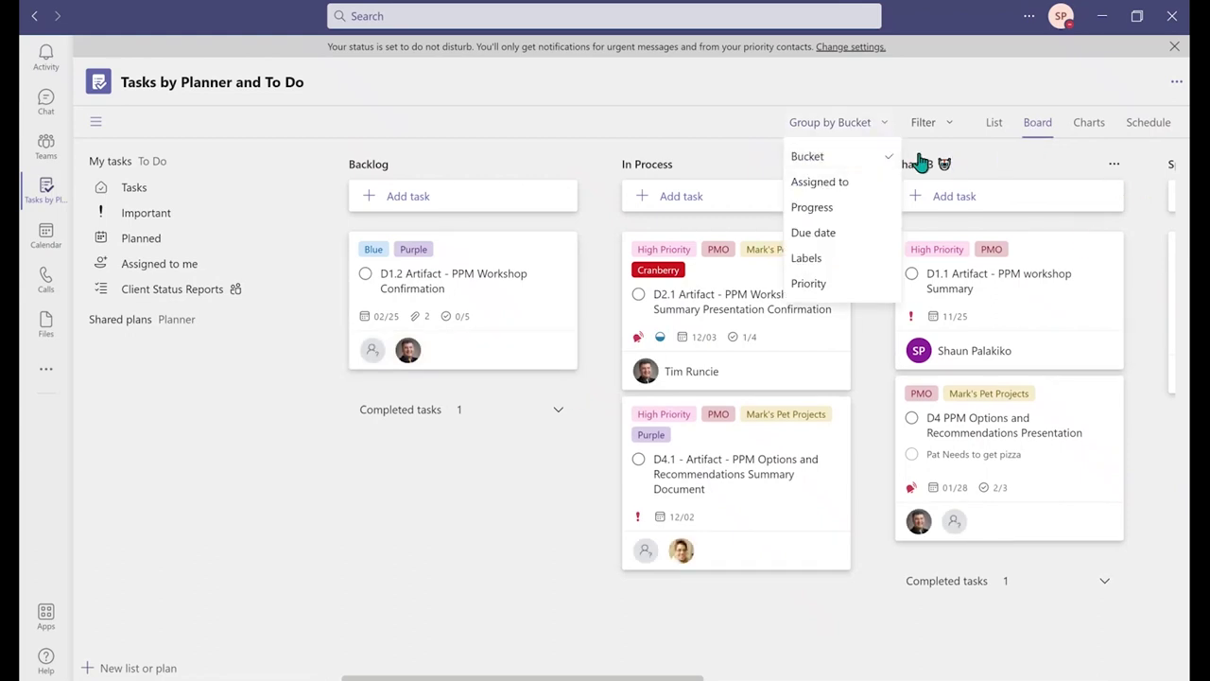
click(856, 181)
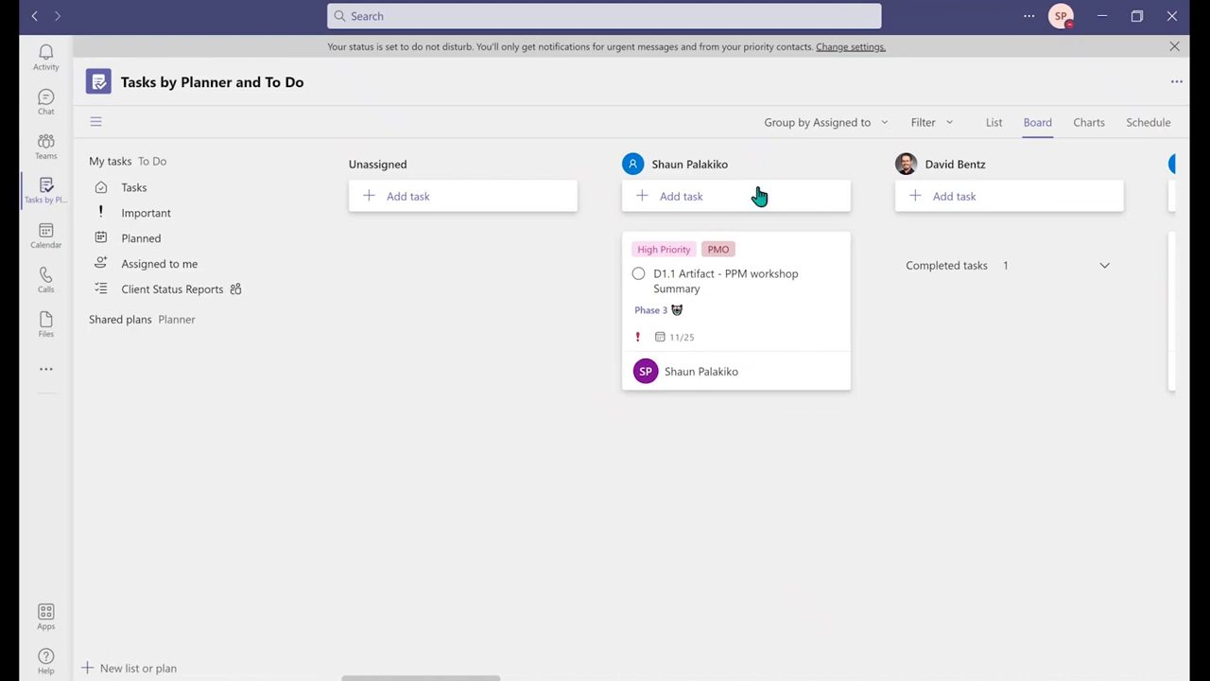
drag(448, 678, 515, 671)
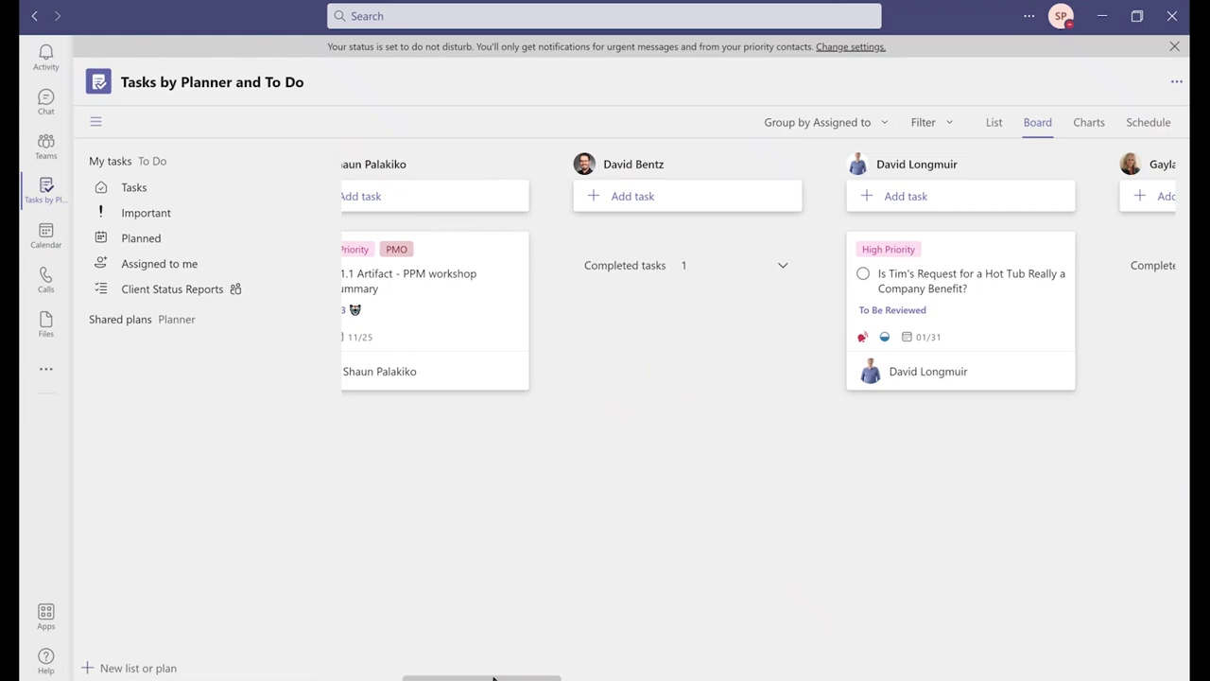
drag(493, 677, 906, 675)
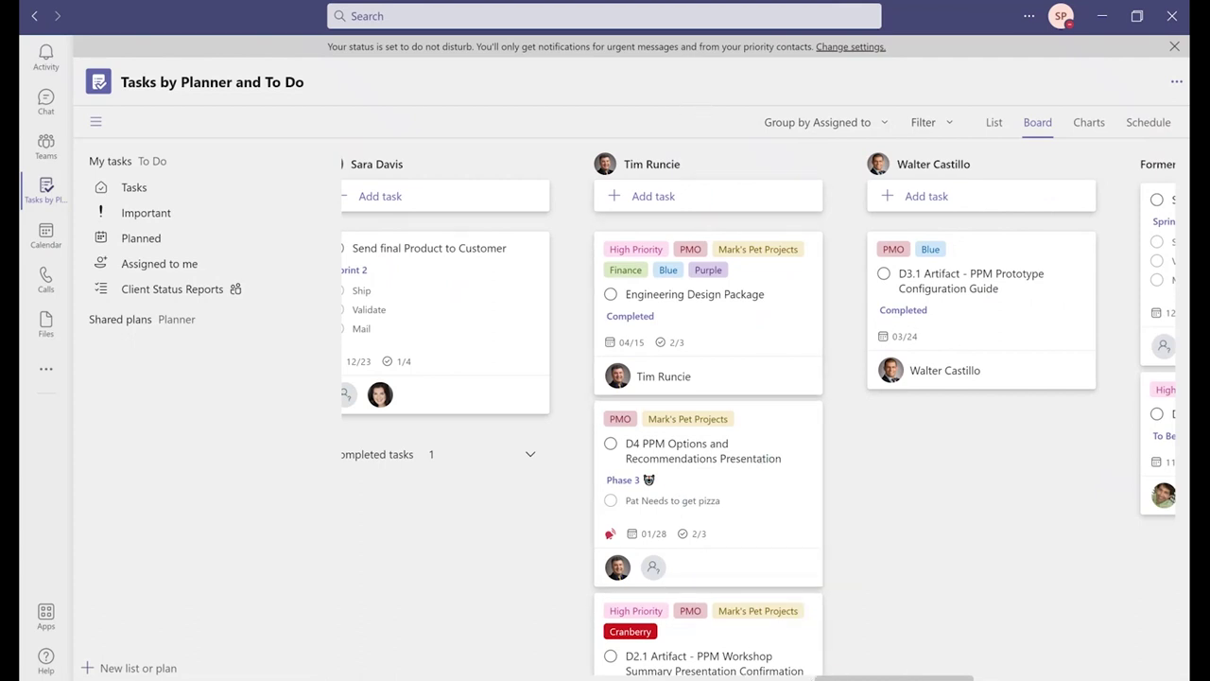
scroll(794, 678, left, 5)
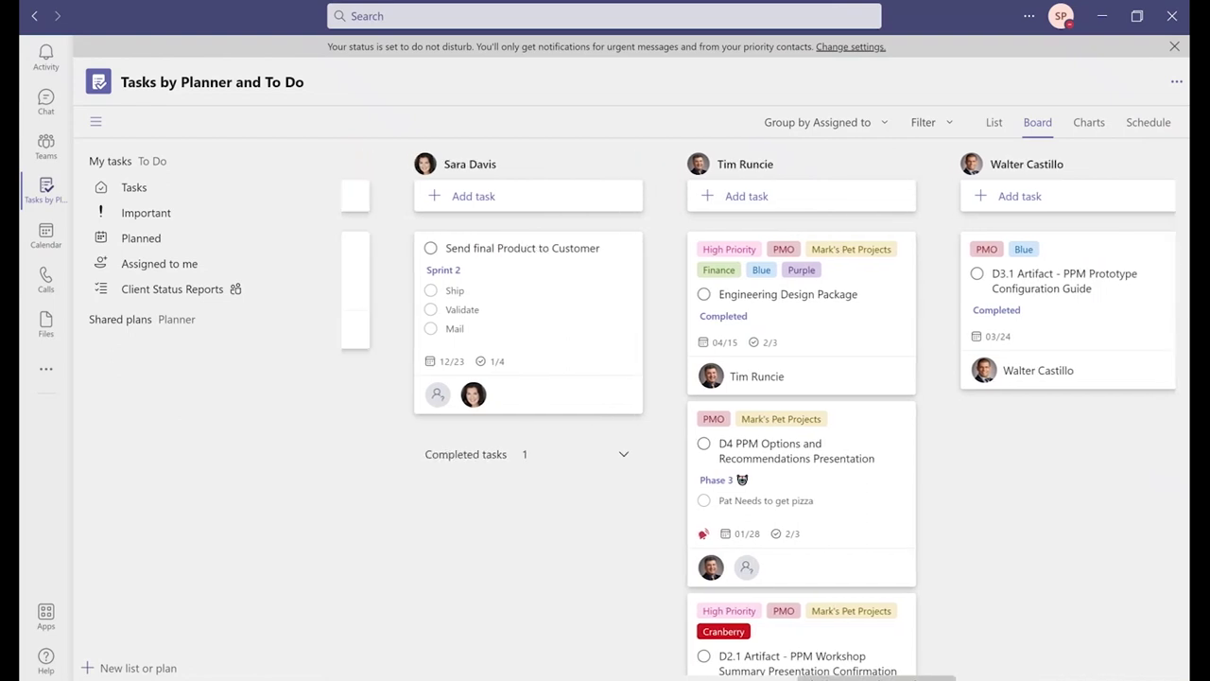
drag(794, 679, 412, 679)
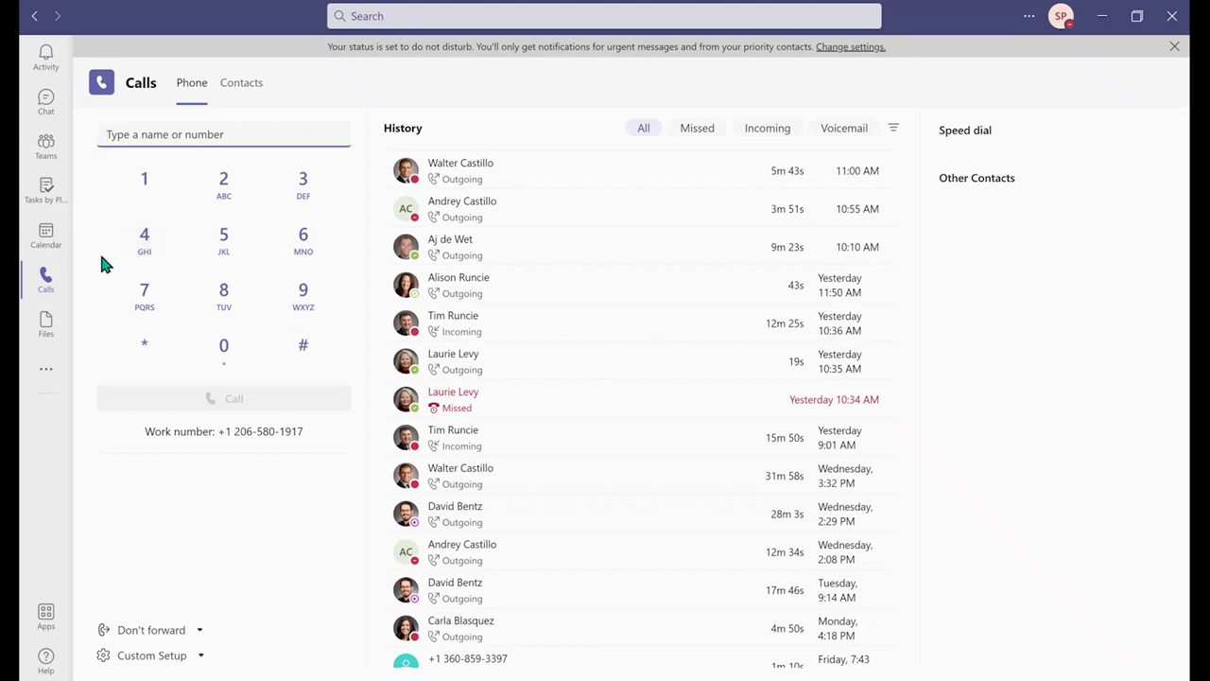
Open the calendar, view the kinds of new meeting that can be created, and dismiss the choices.
click(46, 241)
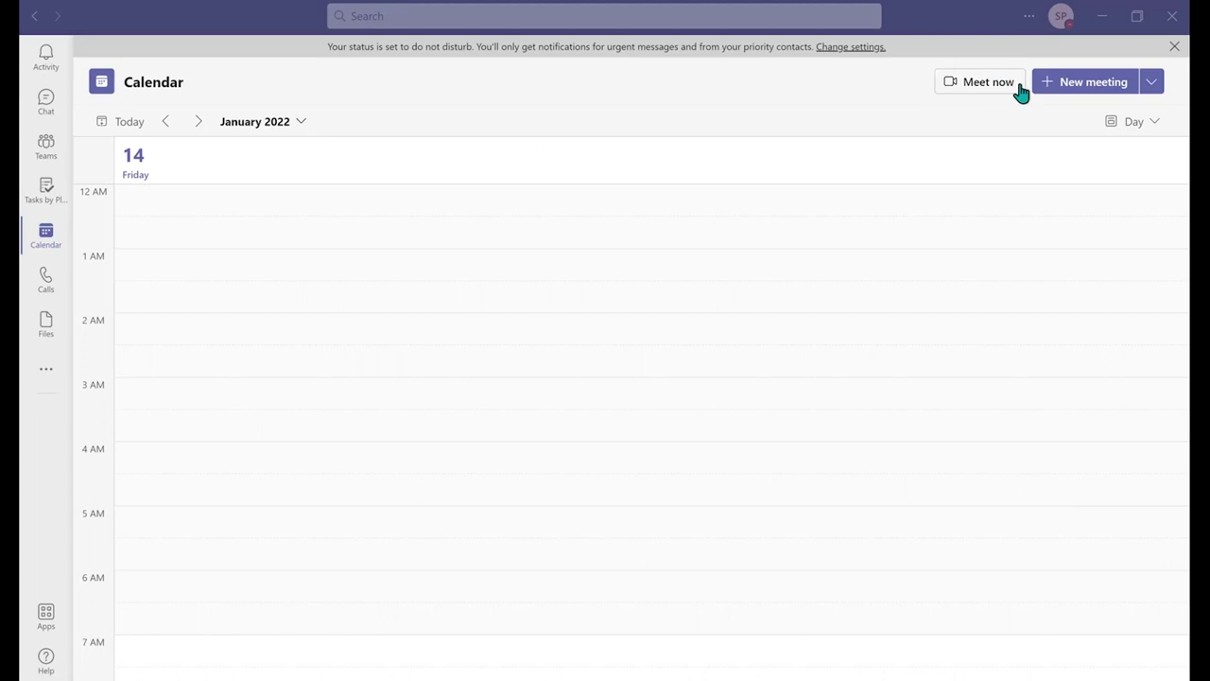
click(1150, 83)
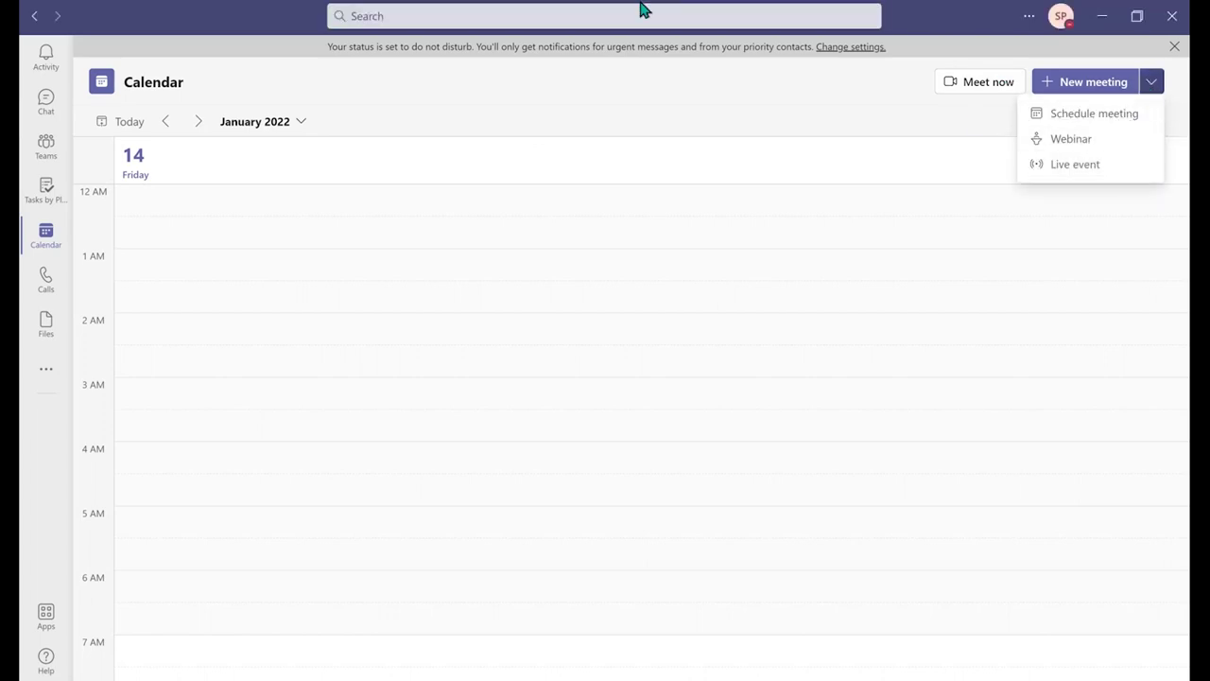
click(690, 131)
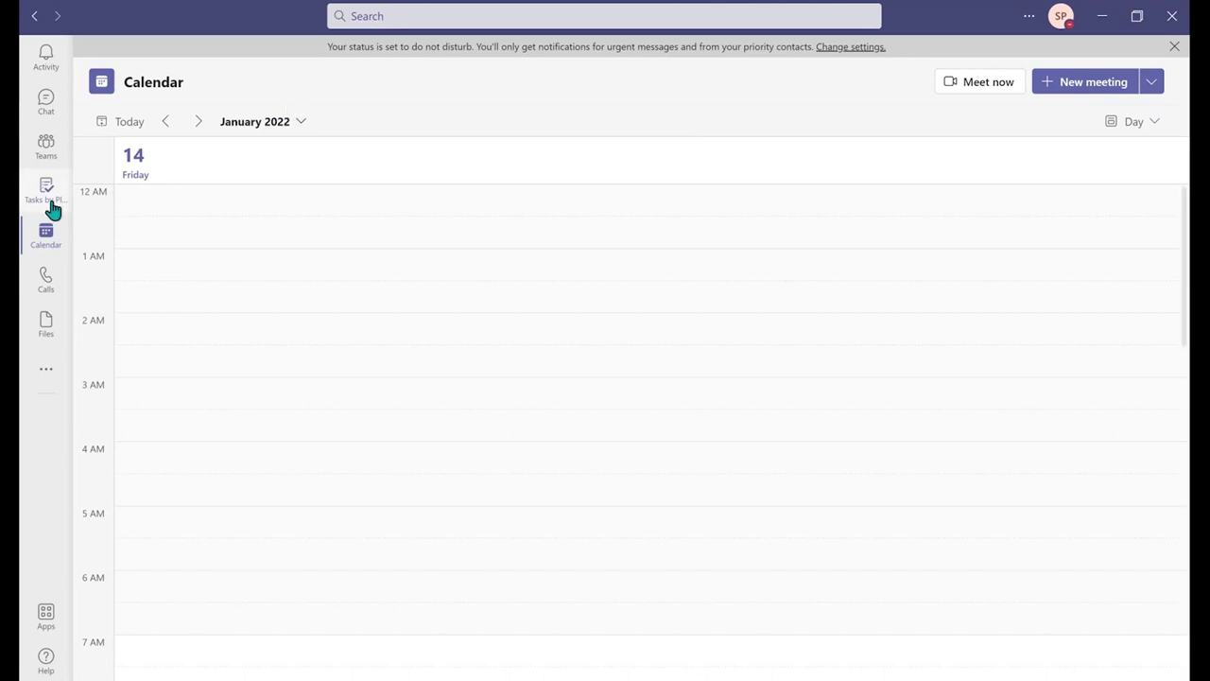
Return to Tasks by Planner and To Do, view the plan's monthly schedule, and switch back to the task list.
click(48, 149)
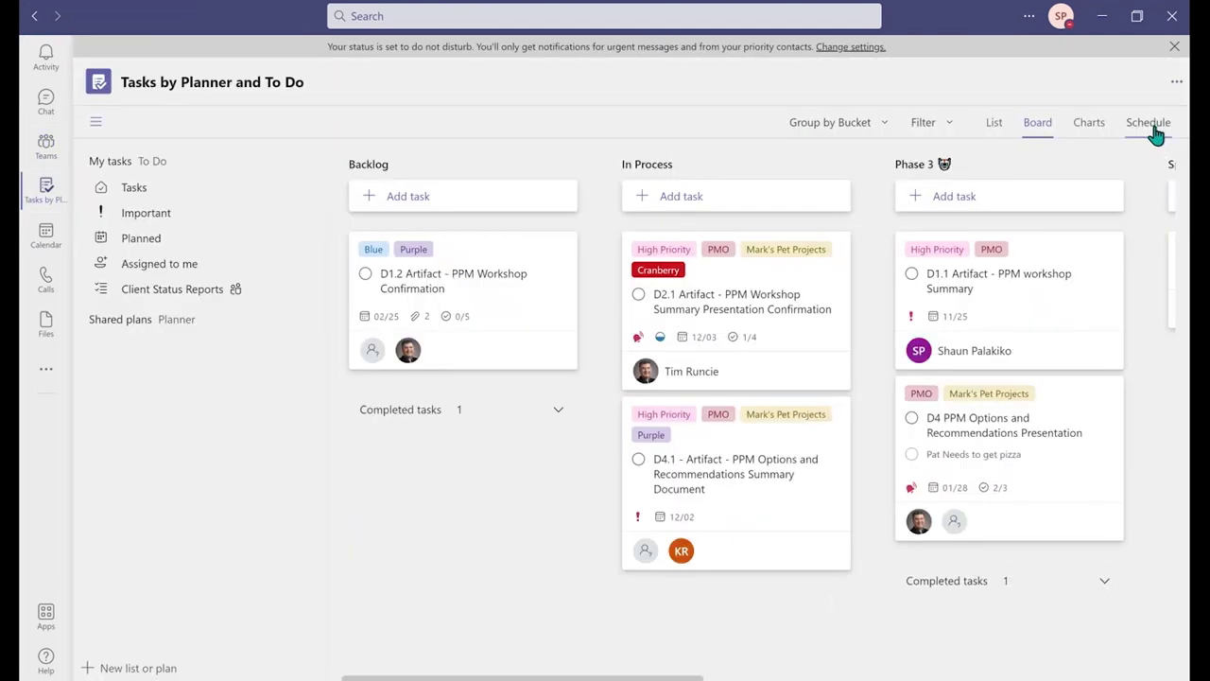
click(1152, 130)
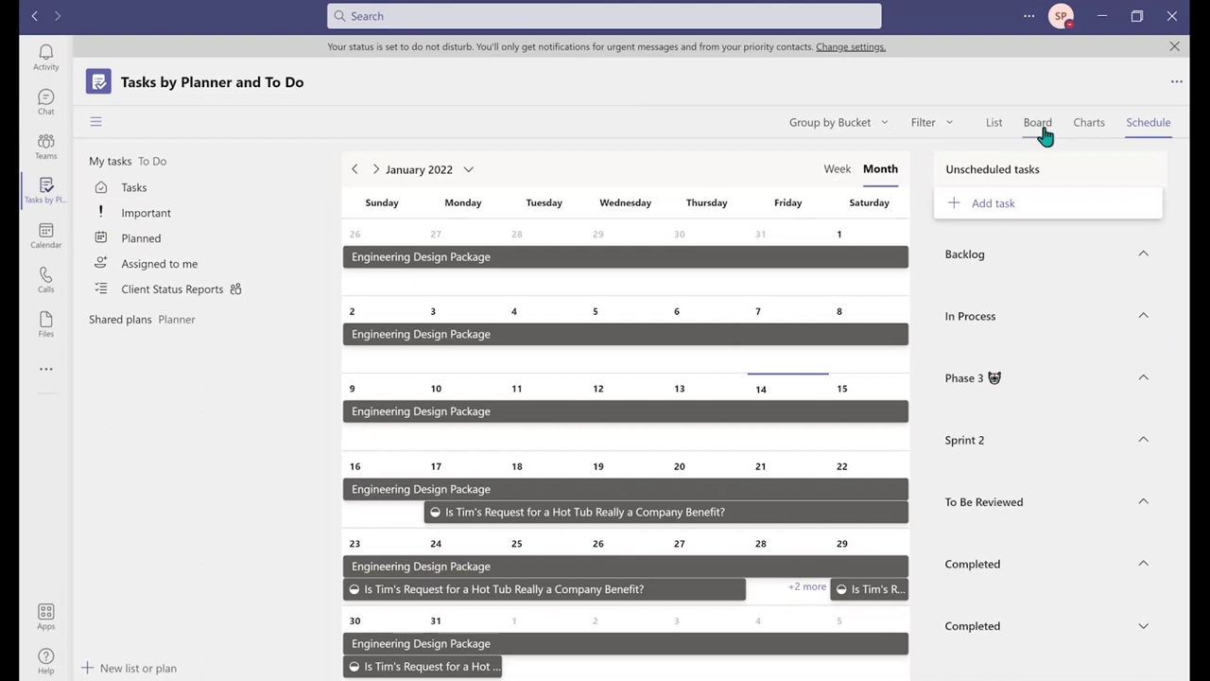
click(996, 126)
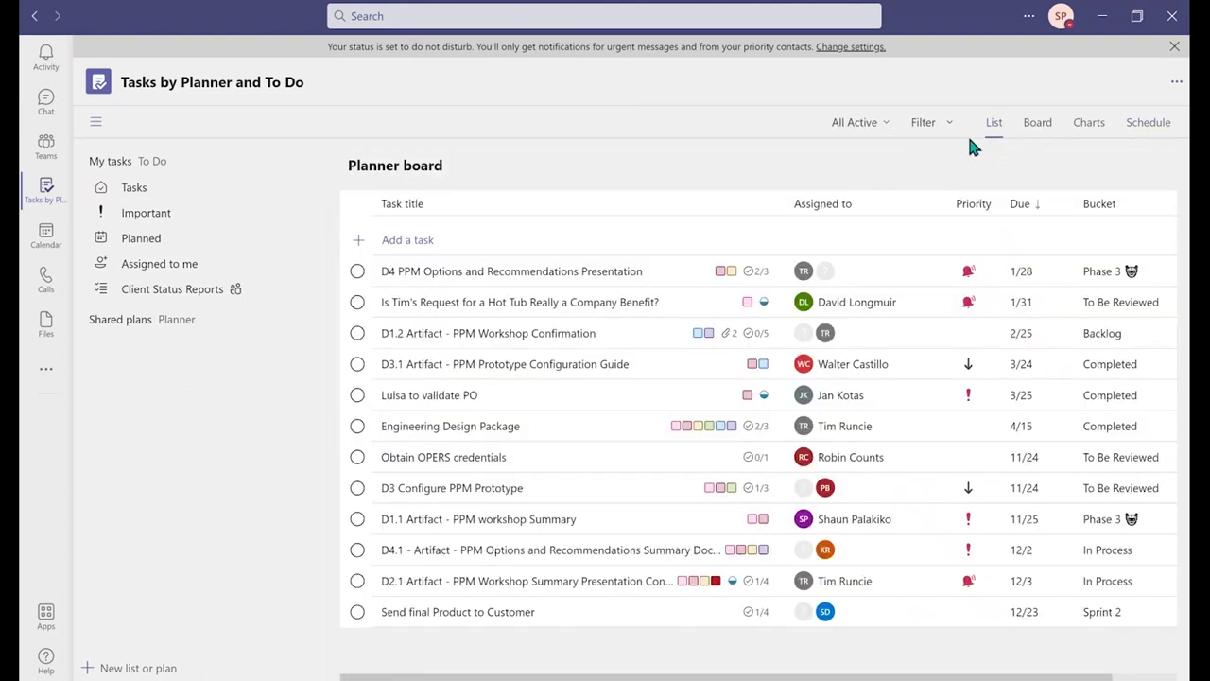